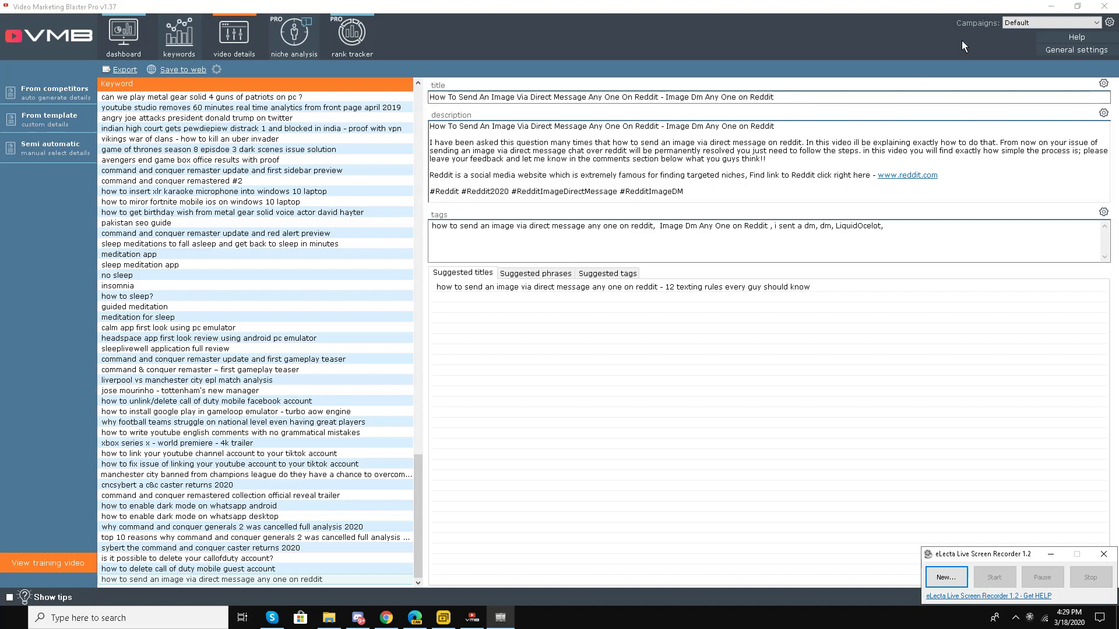
- Minimize the Video Marketing Blaster Pro window to reveal the browser behind it
left_click(1056, 7)
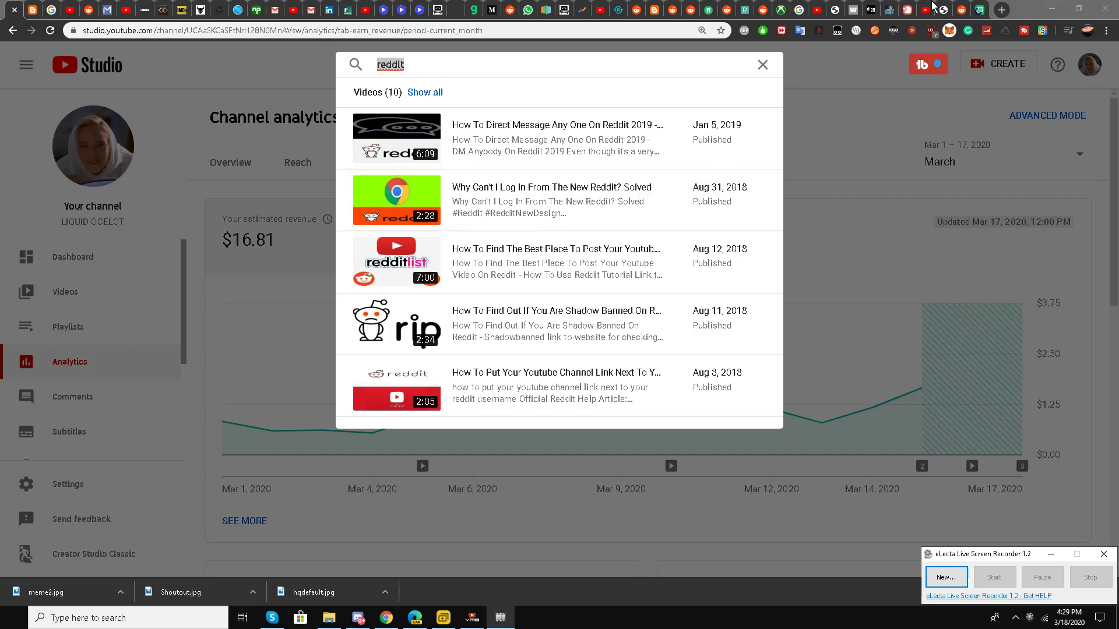
- From the Reddit profile tab, open chat, go to Directs and start a new chat
left_click(967, 7)
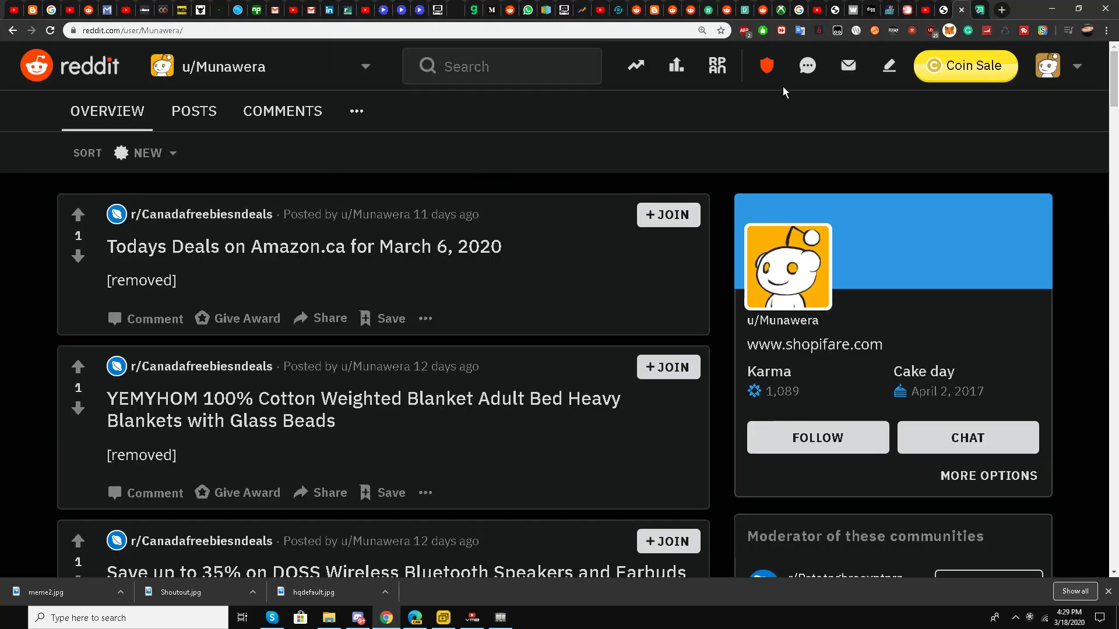
left_click(806, 66)
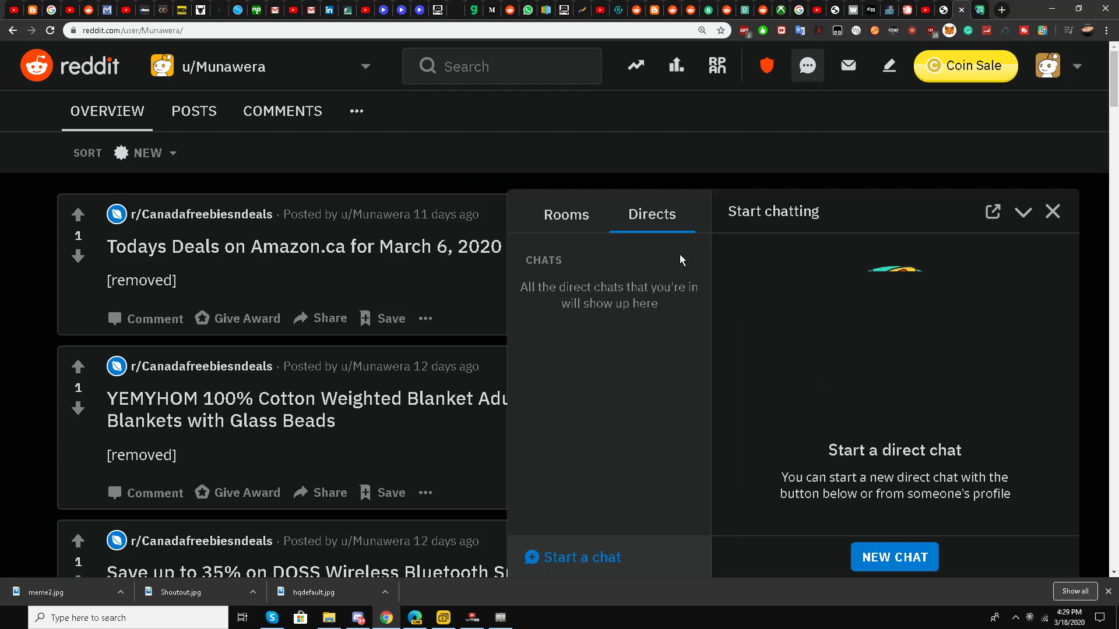
scroll(573, 445, "down", 3)
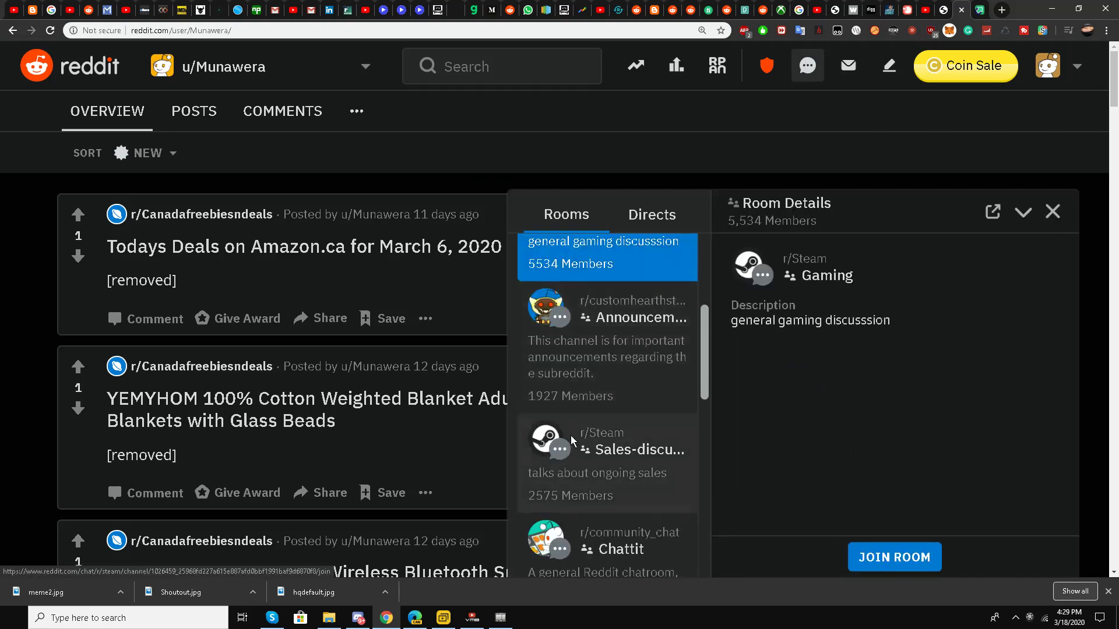
scroll(571, 435, "up", 3)
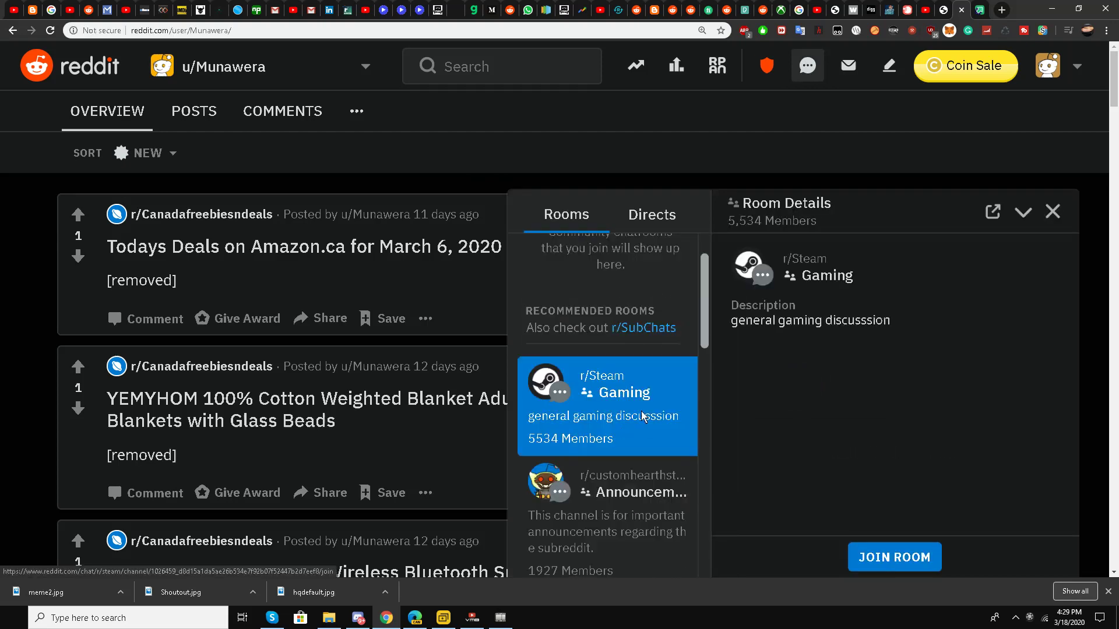
left_click(655, 219)
left_click(564, 554)
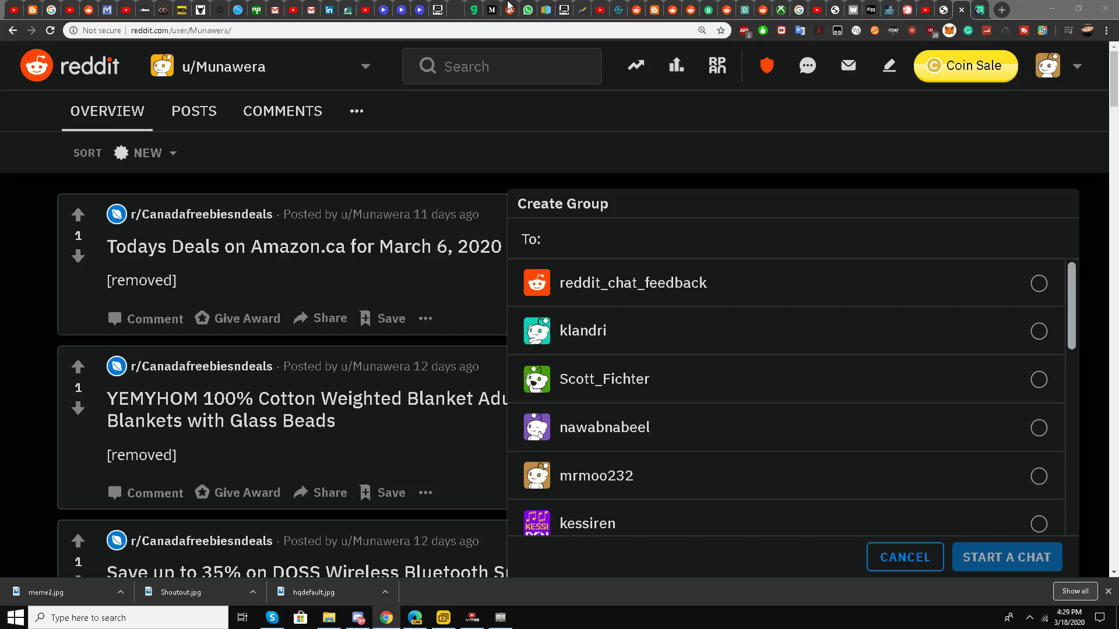
- In the other browser, close the Channel analytics, Paradise Of Movies and Get noticed on YouTube tabs
left_click(509, 8)
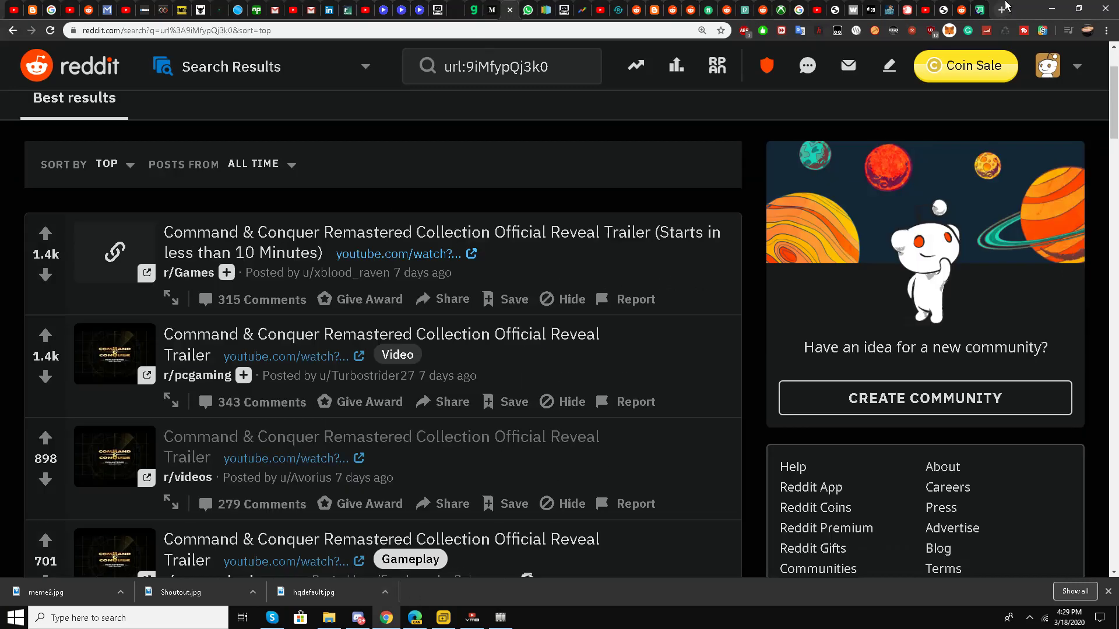
left_click(974, 10)
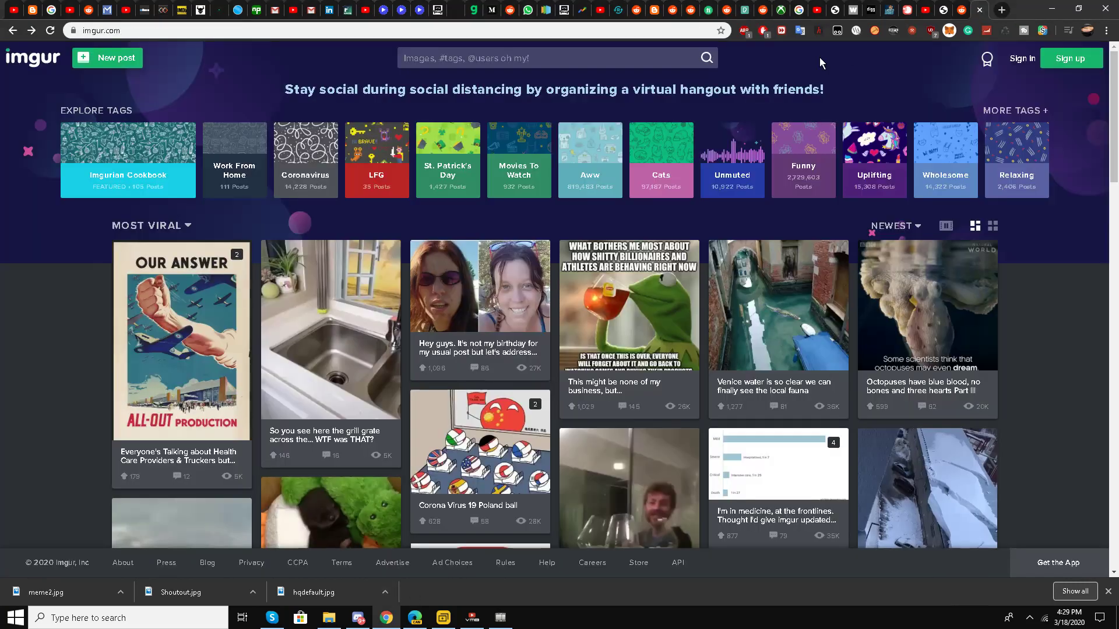
left_click(960, 8)
left_click(419, 620)
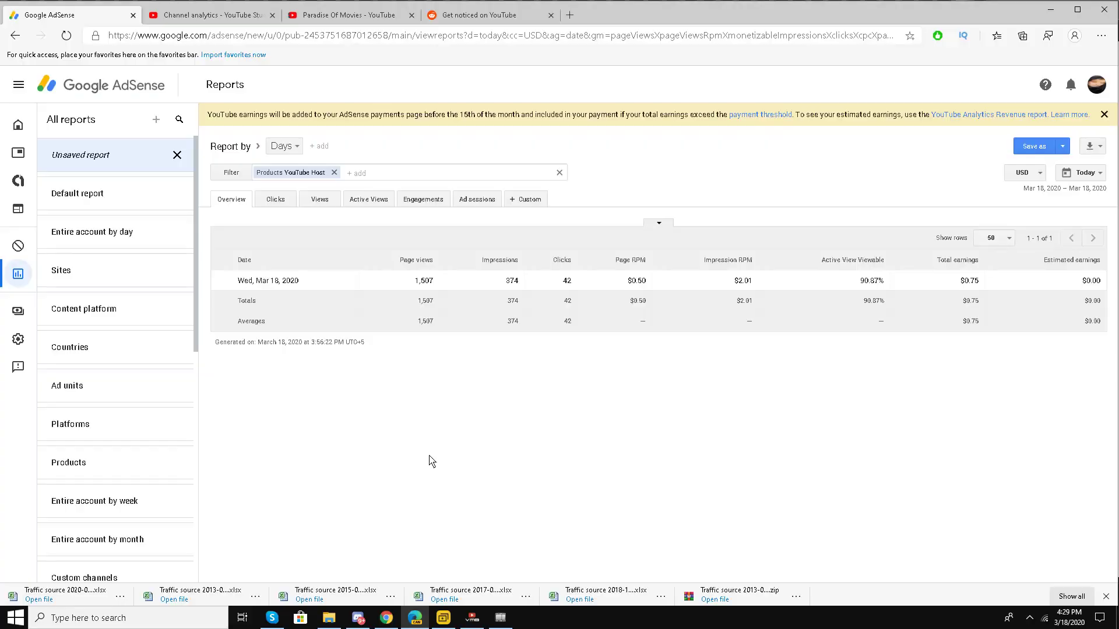
left_click(272, 15)
left_click(272, 16)
left_click(272, 15)
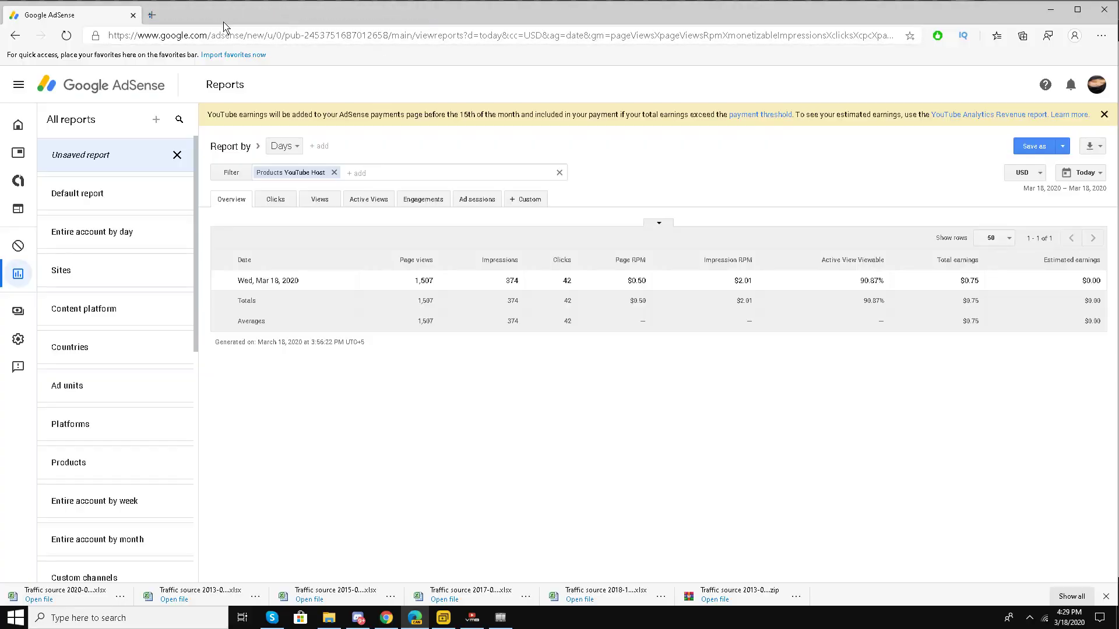
- Open reddit.com in a new tab, go to the profile and copy its username from the URL
left_click(148, 18)
type("red")
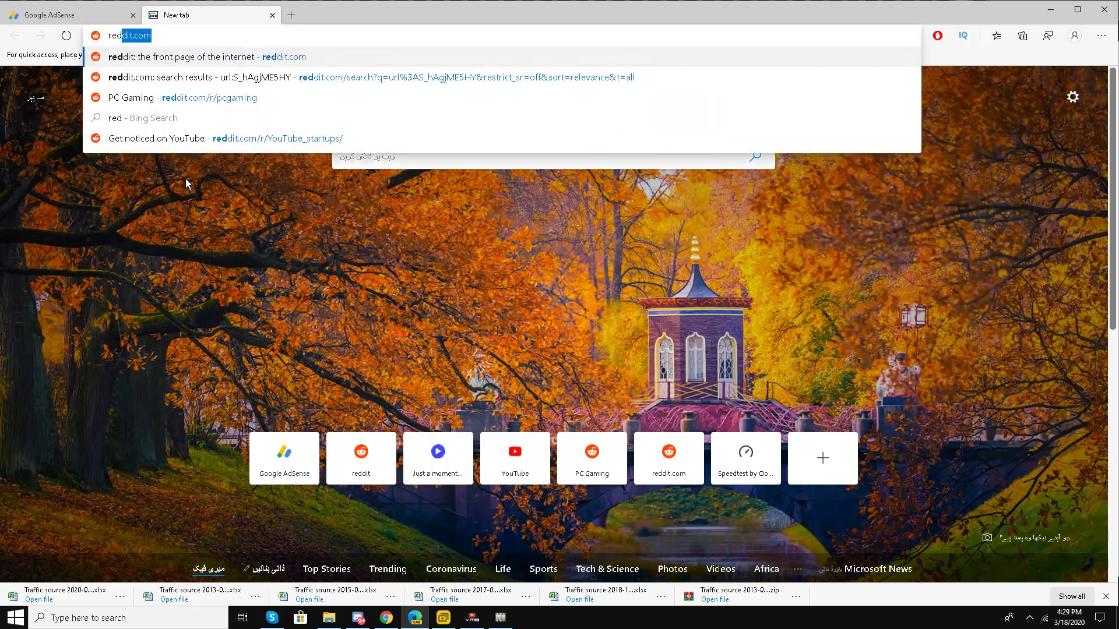
type("d")
key("Return")
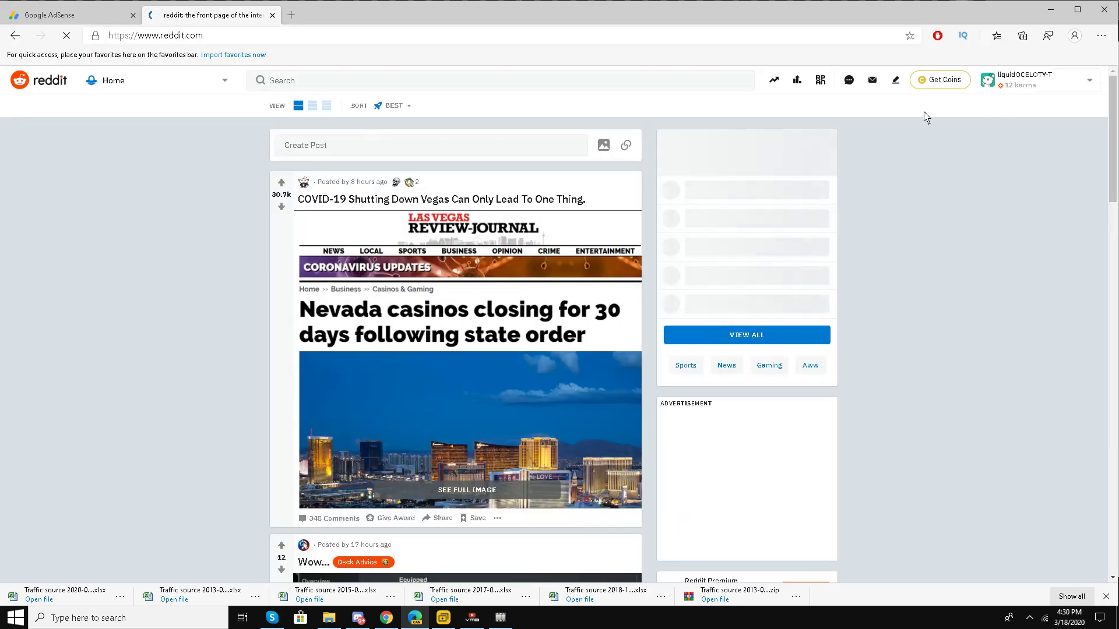
left_click(1034, 82)
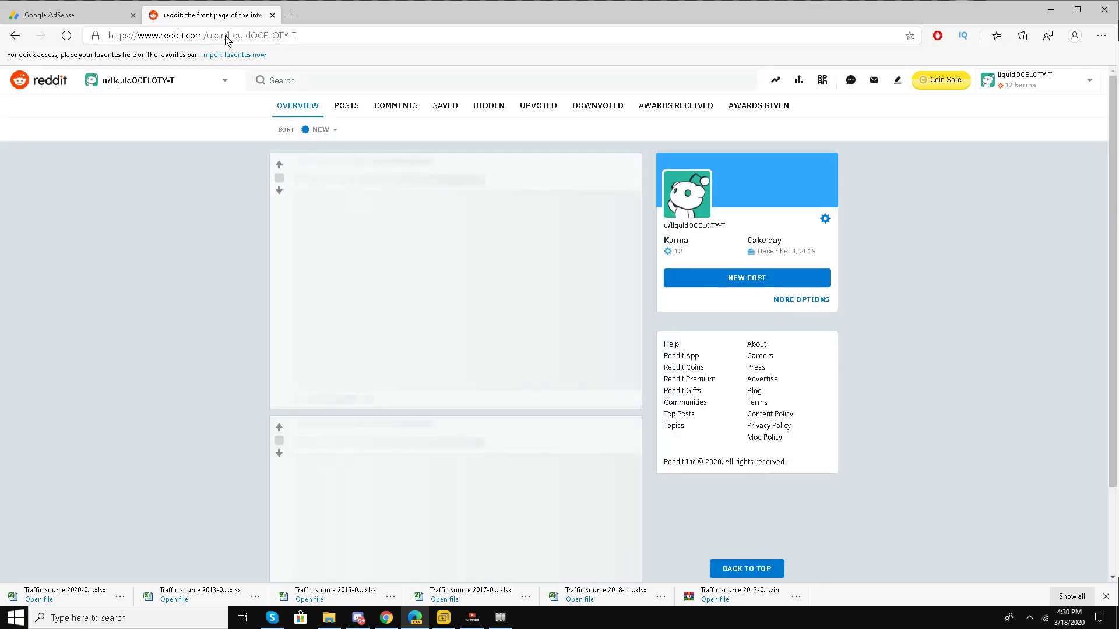
left_click_drag(227, 36, 320, 59)
right_click(320, 37)
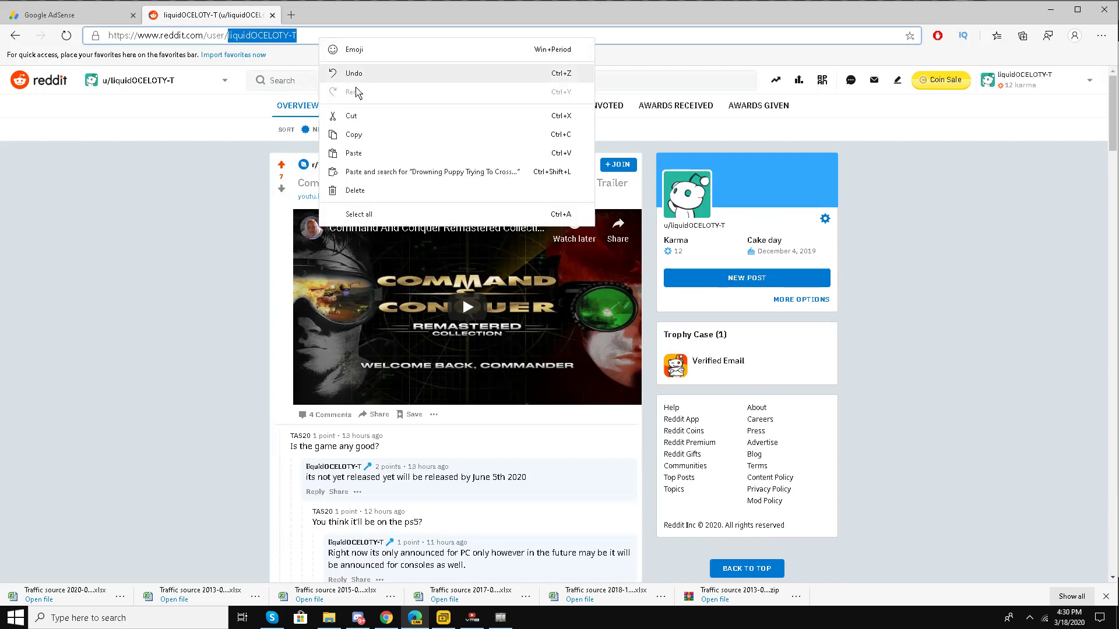
left_click(377, 135)
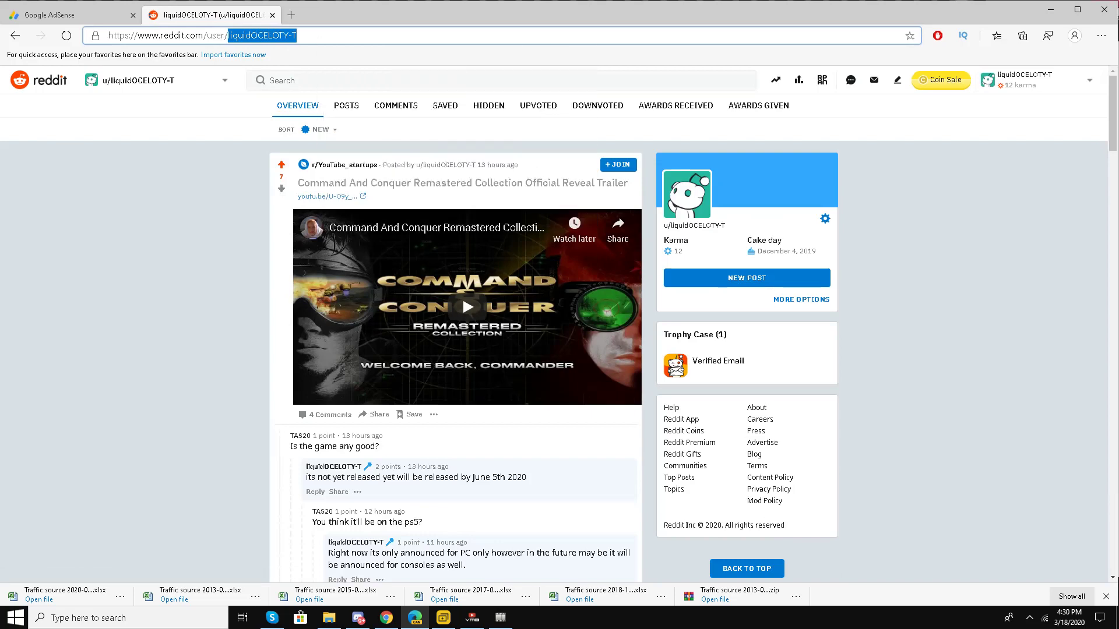
- Back in Chrome, paste the copied username into the new chat's To field, then cancel
left_click(1044, 11)
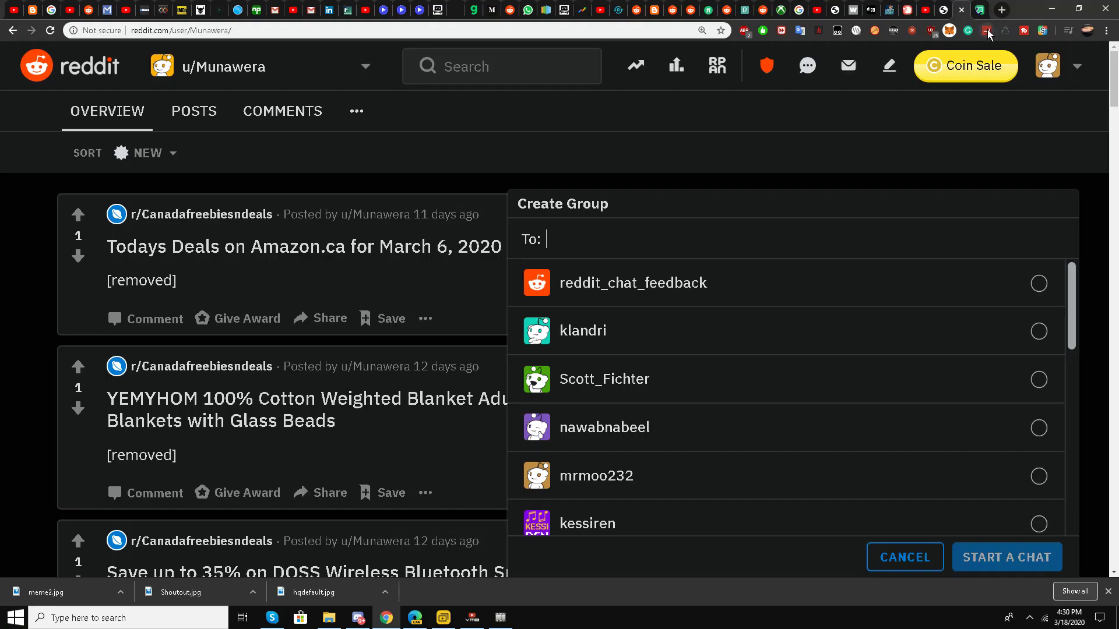
right_click(602, 243)
left_click(648, 337)
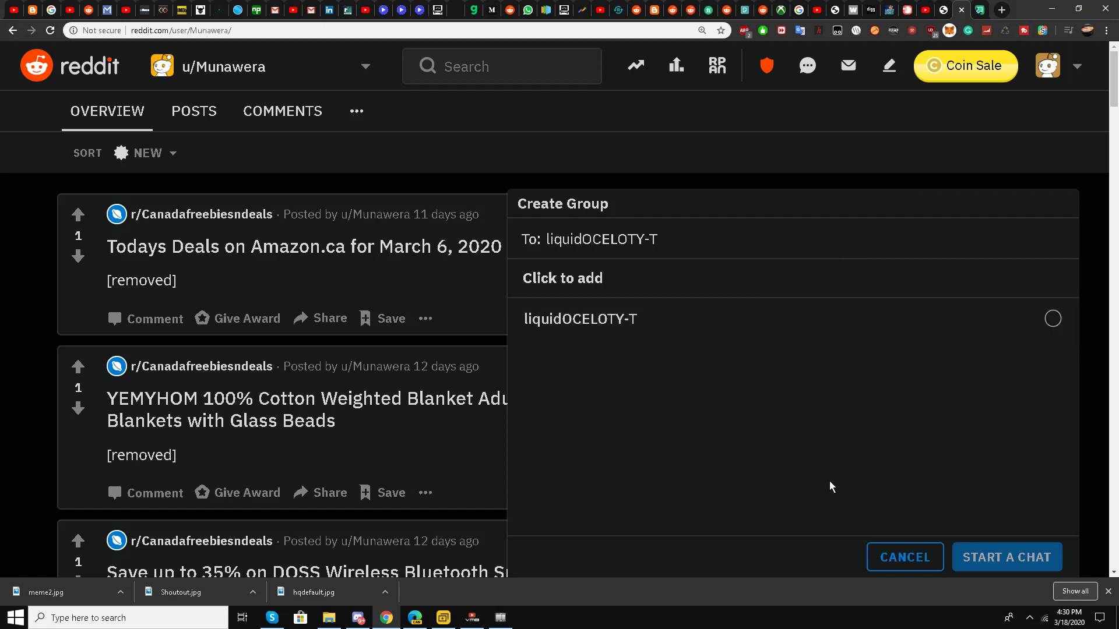
left_click(907, 560)
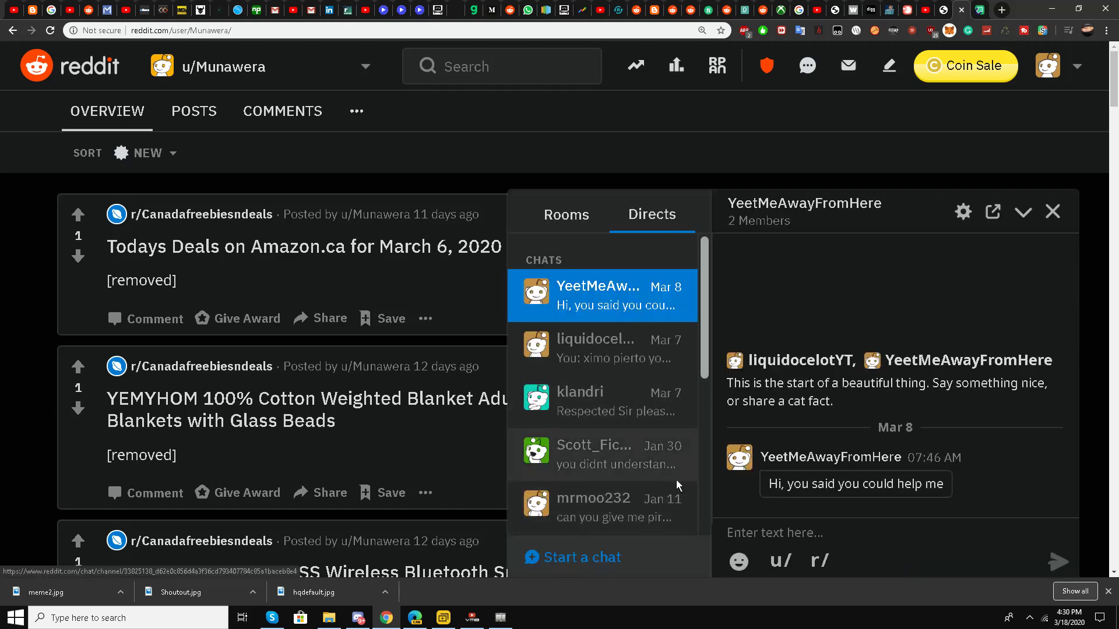
- Retry the new chat with the pasted username, cancelling when the user won't tick
left_click(616, 563)
right_click(657, 247)
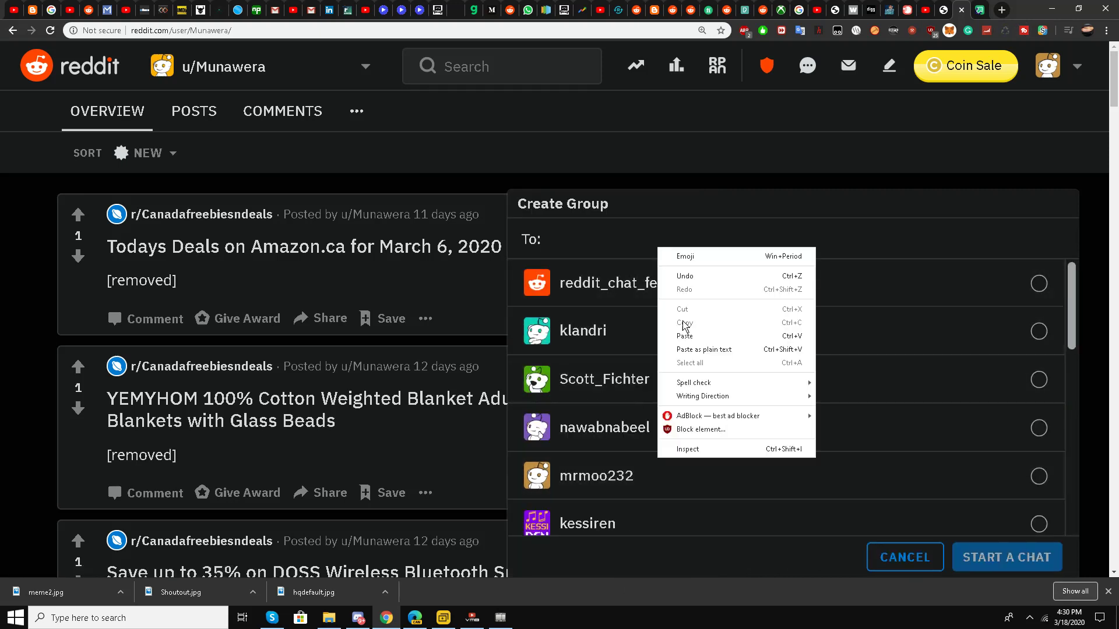
left_click(685, 337)
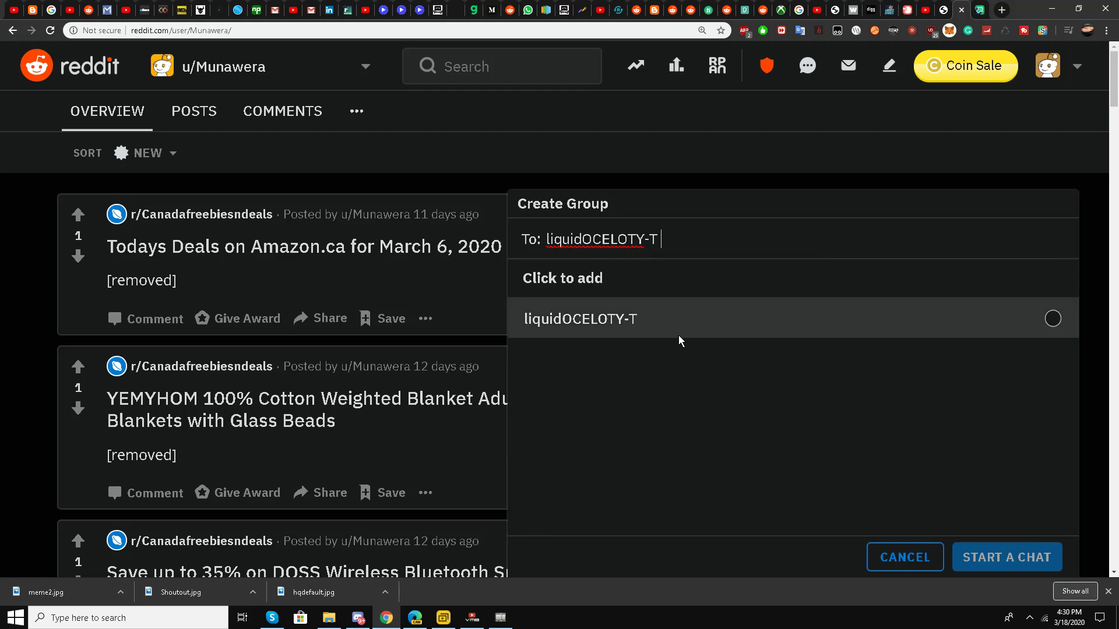
double_click(1060, 326)
left_click(1060, 327)
double_click(1051, 328)
left_click(1053, 329)
double_click(1052, 329)
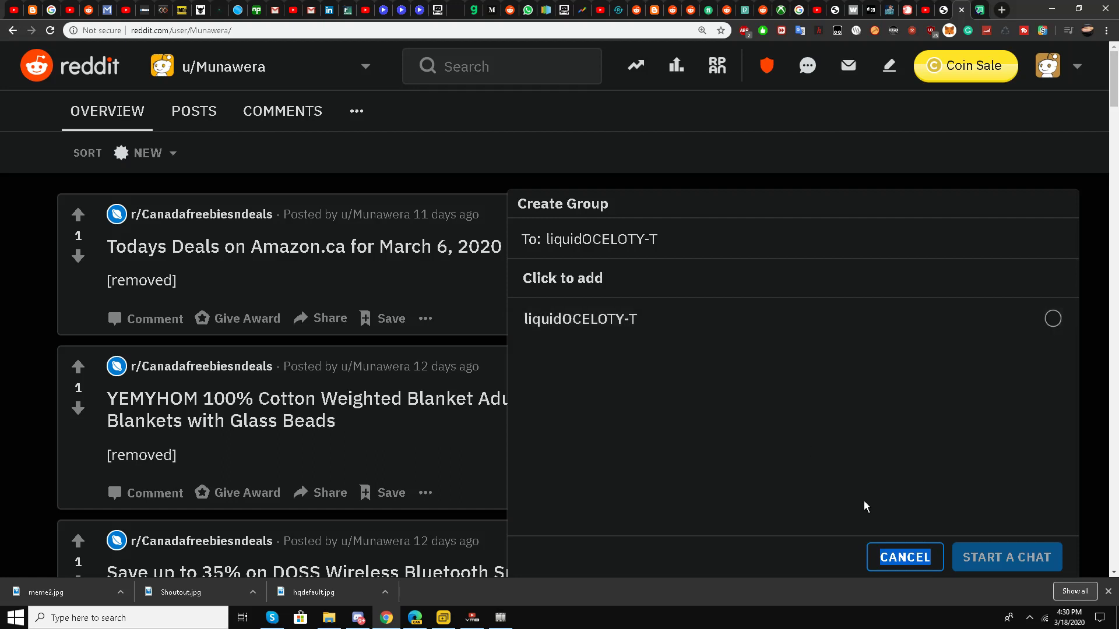
left_click(905, 557)
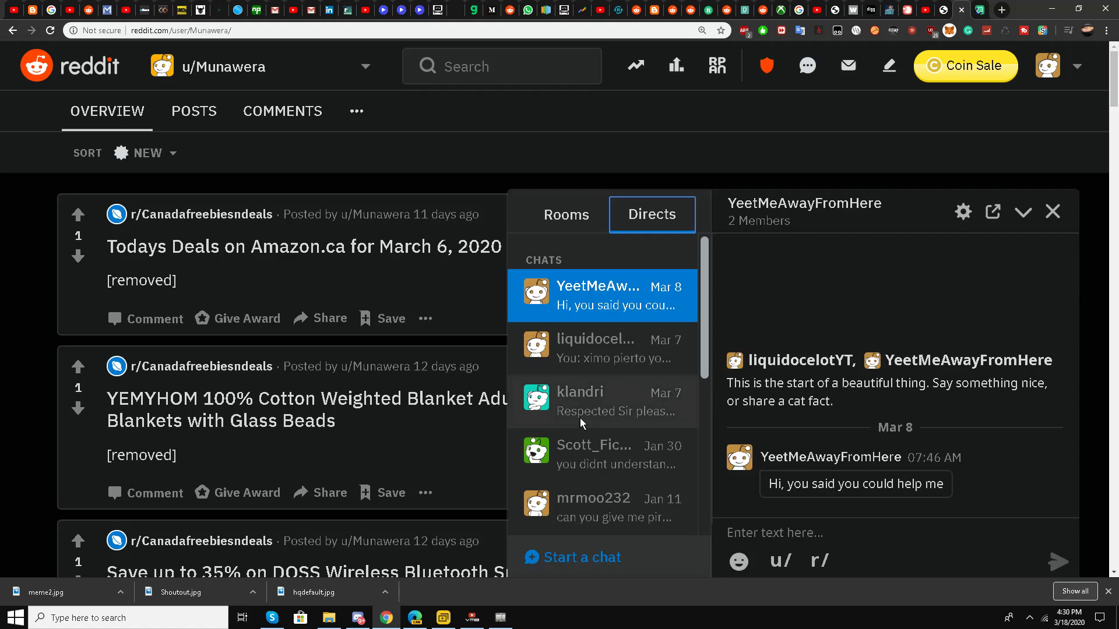
- Paste the username again, tick the matching user and create the direct chat
left_click(596, 557)
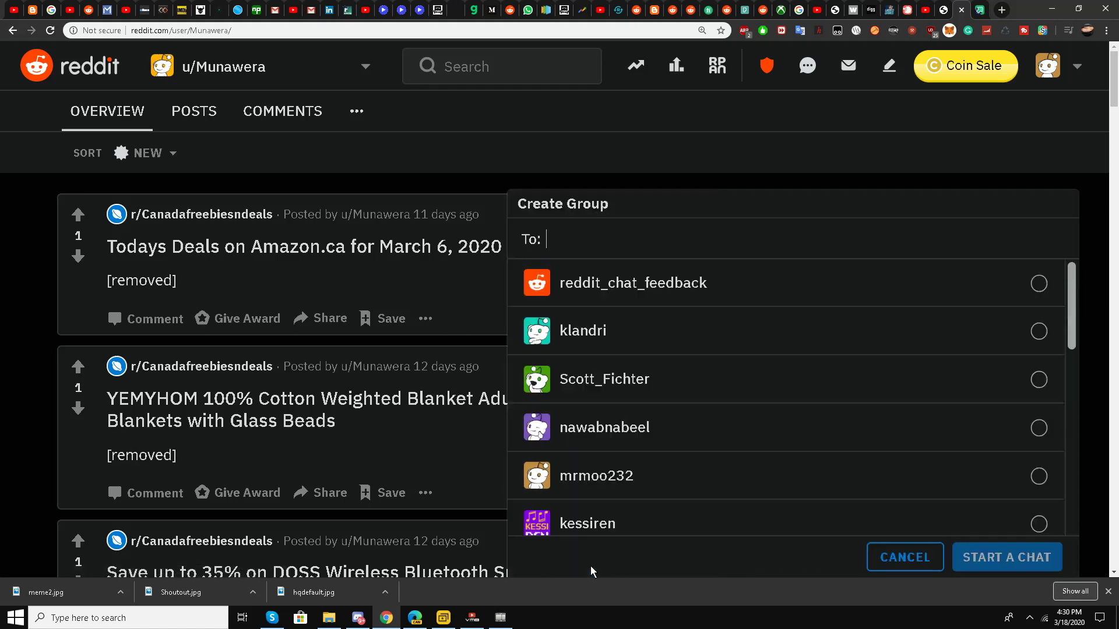
right_click(725, 238)
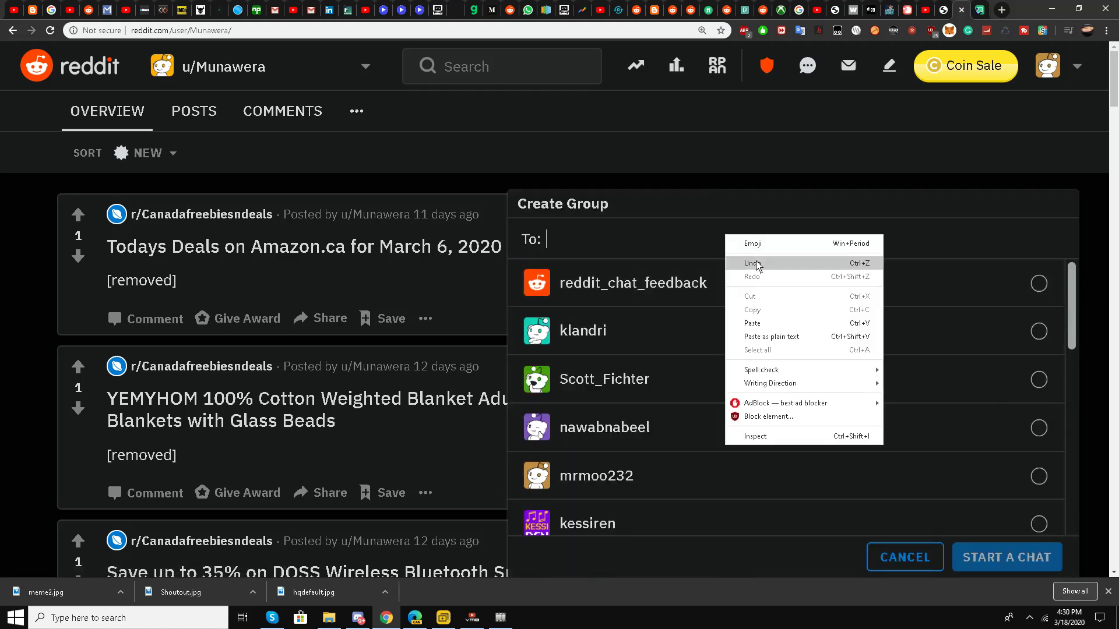
left_click(775, 322)
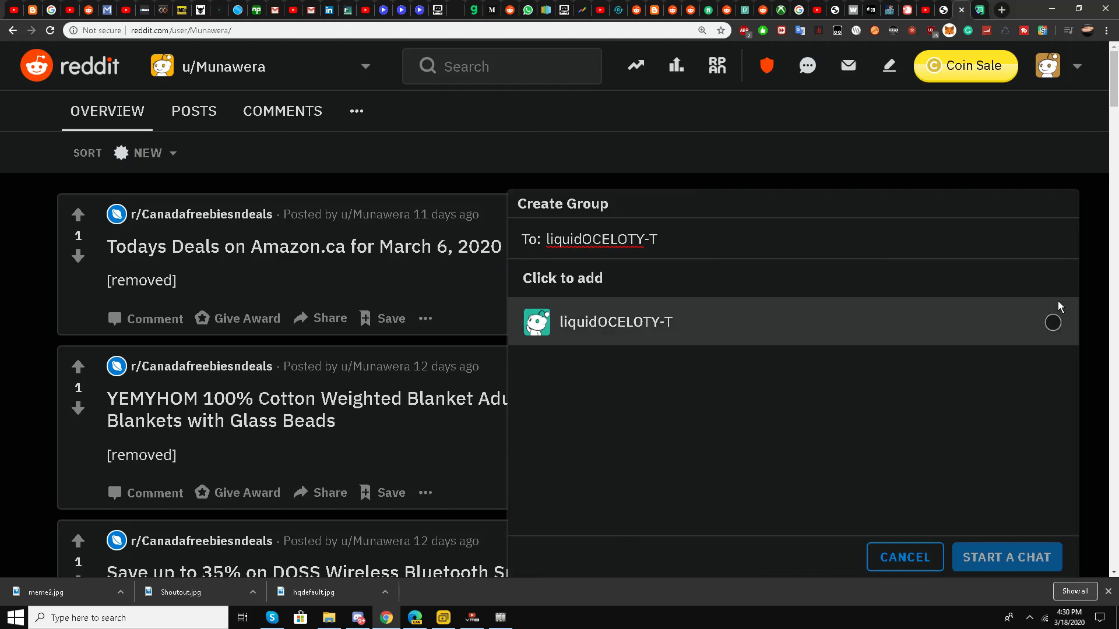
left_click(1052, 322)
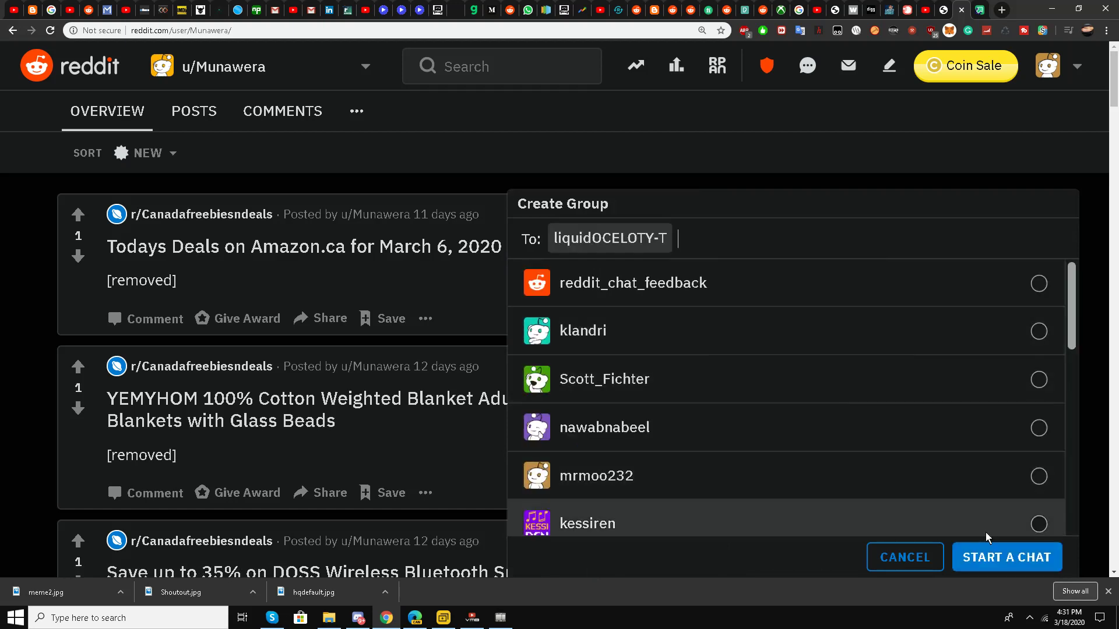
left_click(978, 558)
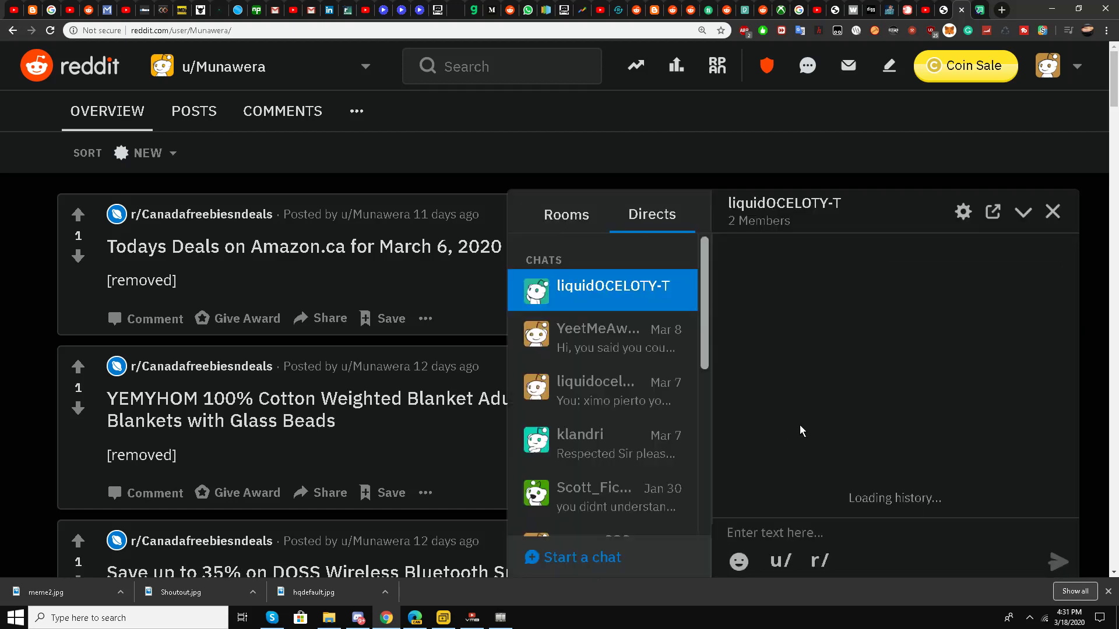
- Drag Shoutout.jpg from the desktop into the chat, then maximize the browser again
left_click(1078, 14)
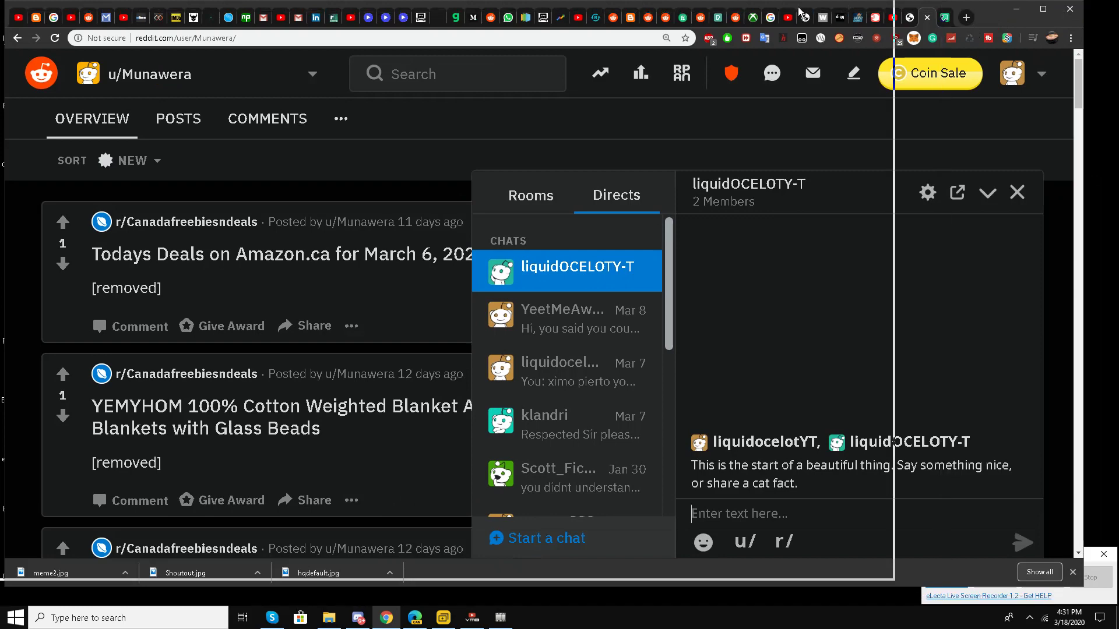
left_click_drag(991, 18, 780, 18)
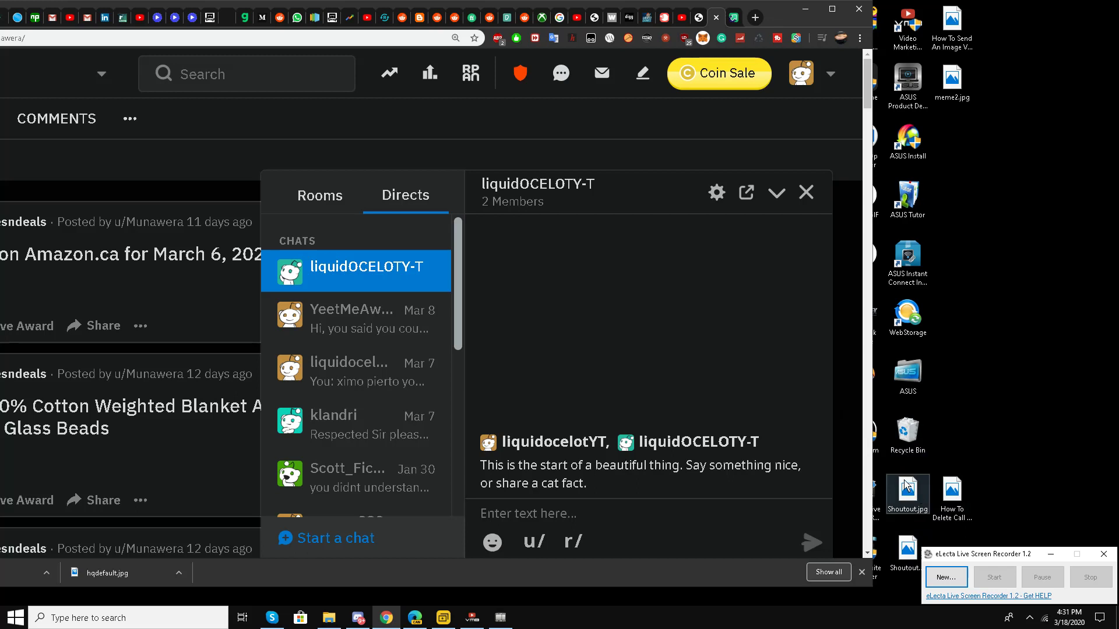
left_click_drag(905, 485, 571, 500)
left_click_drag(571, 499, 570, 499)
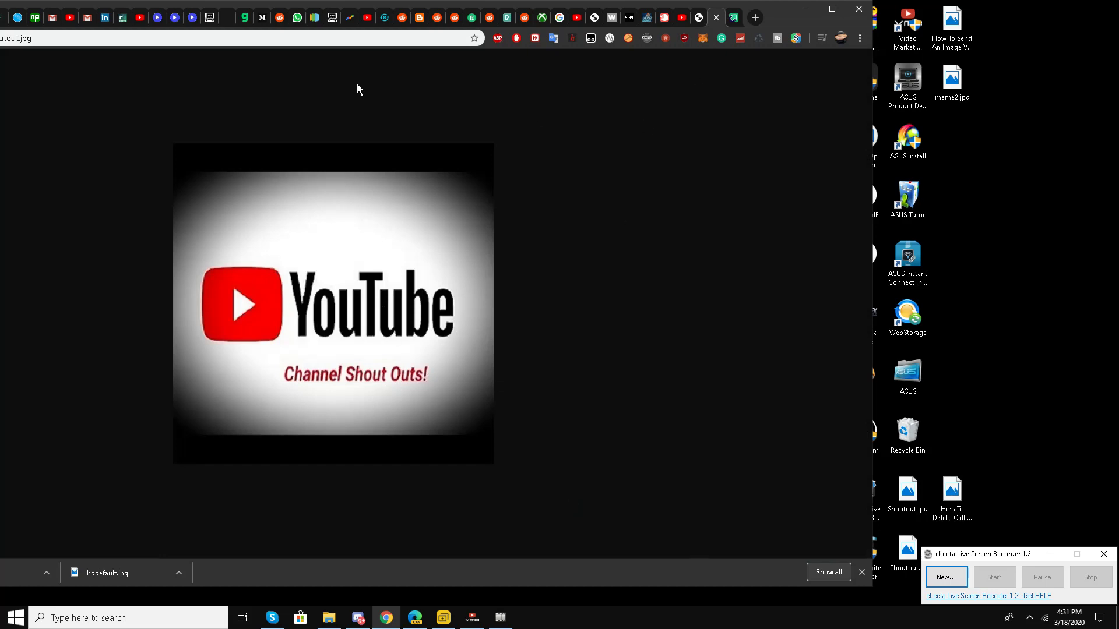
left_click(826, 13)
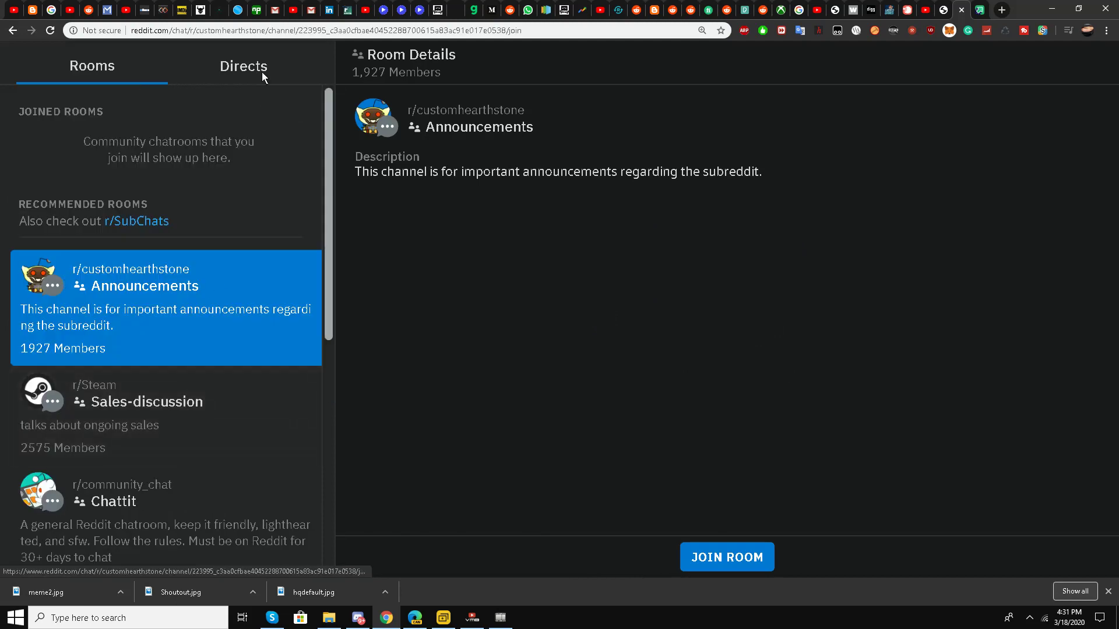
- Under Directs, start a chat with liquidOCELOTY-T pasted as recipient, then cancel it
left_click(261, 68)
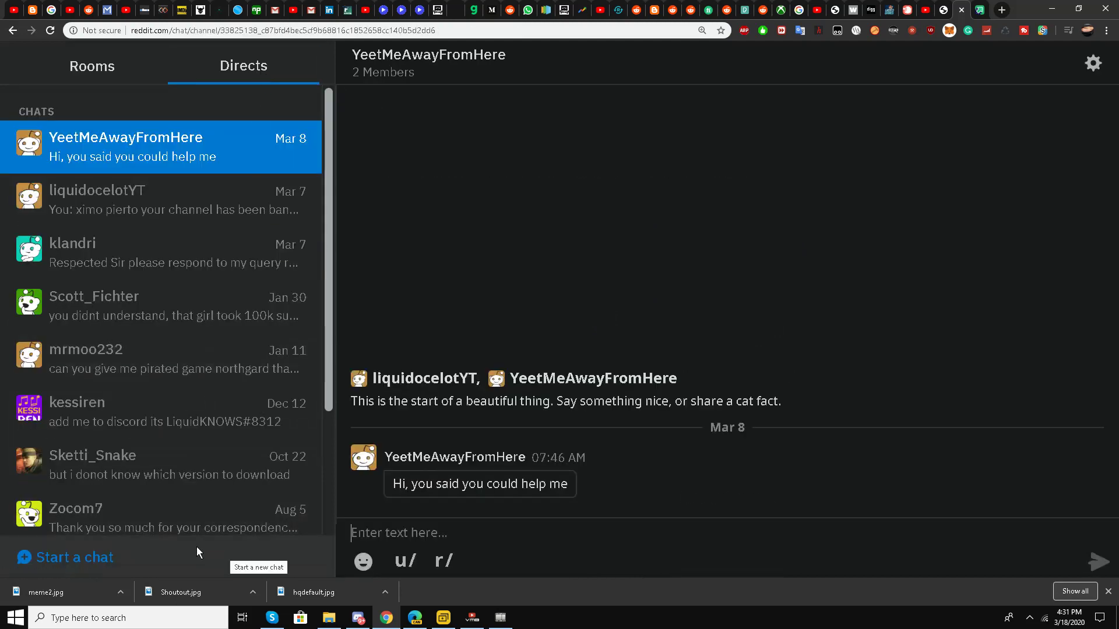
left_click(99, 563)
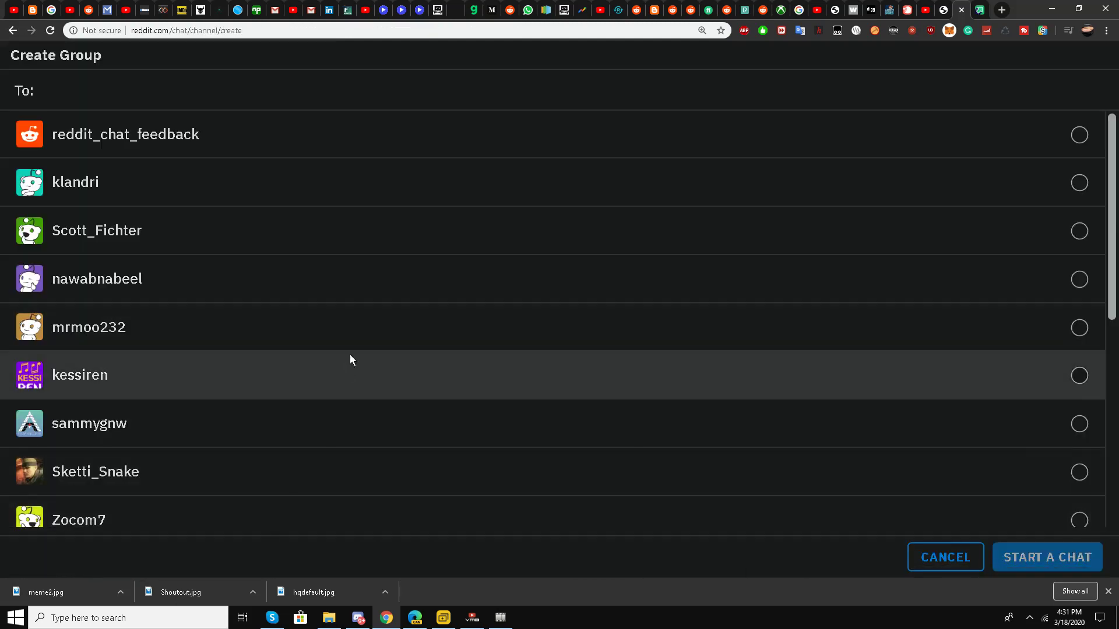
right_click(260, 92)
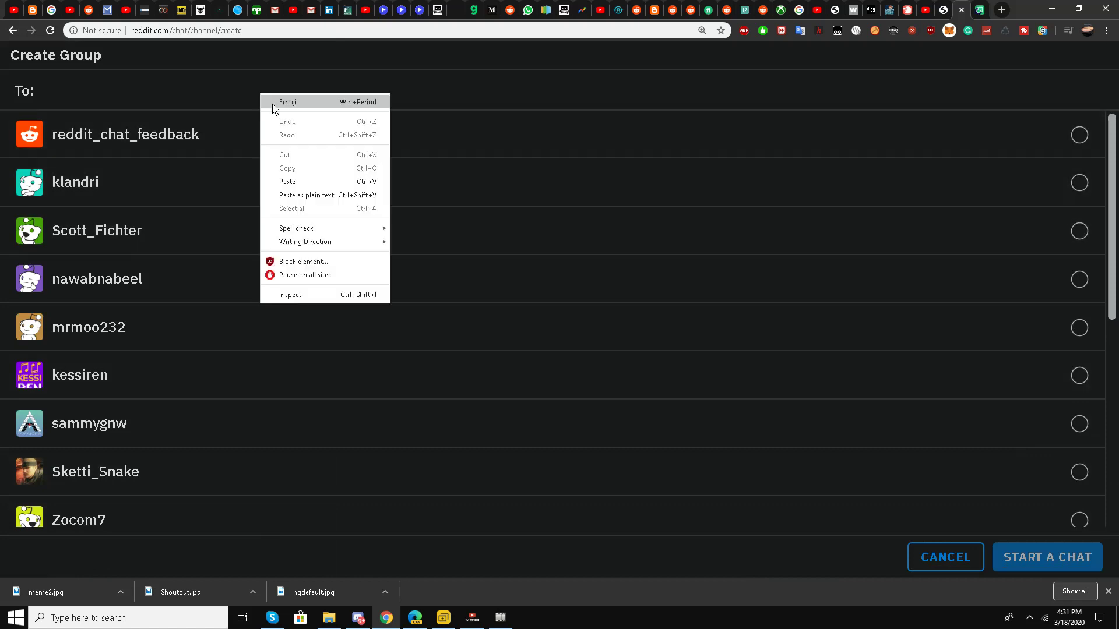
left_click(306, 182)
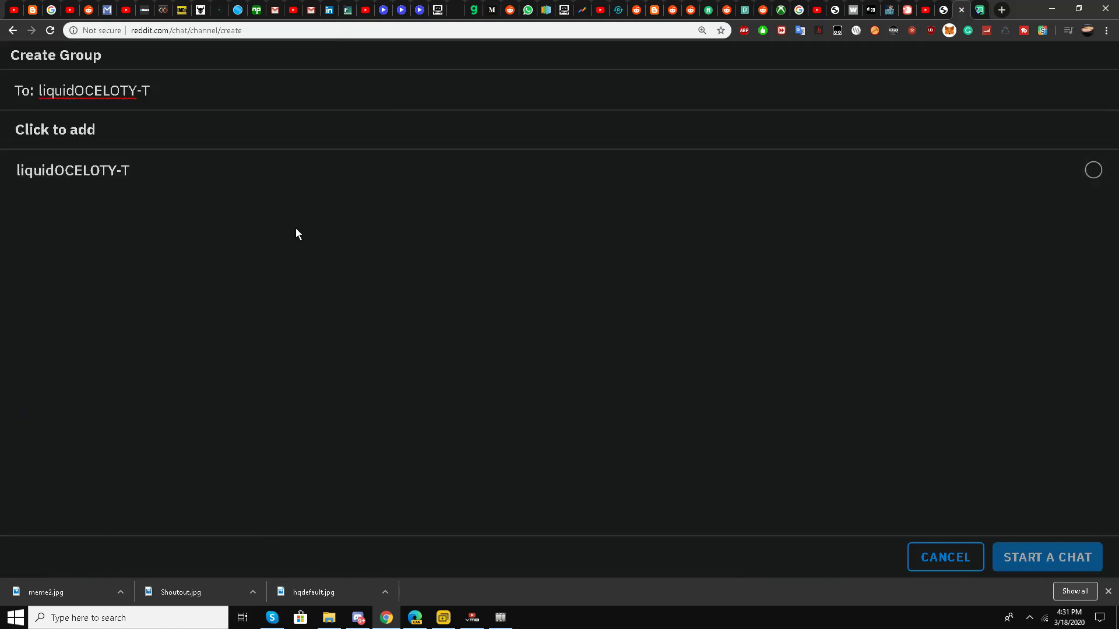
left_click(937, 555)
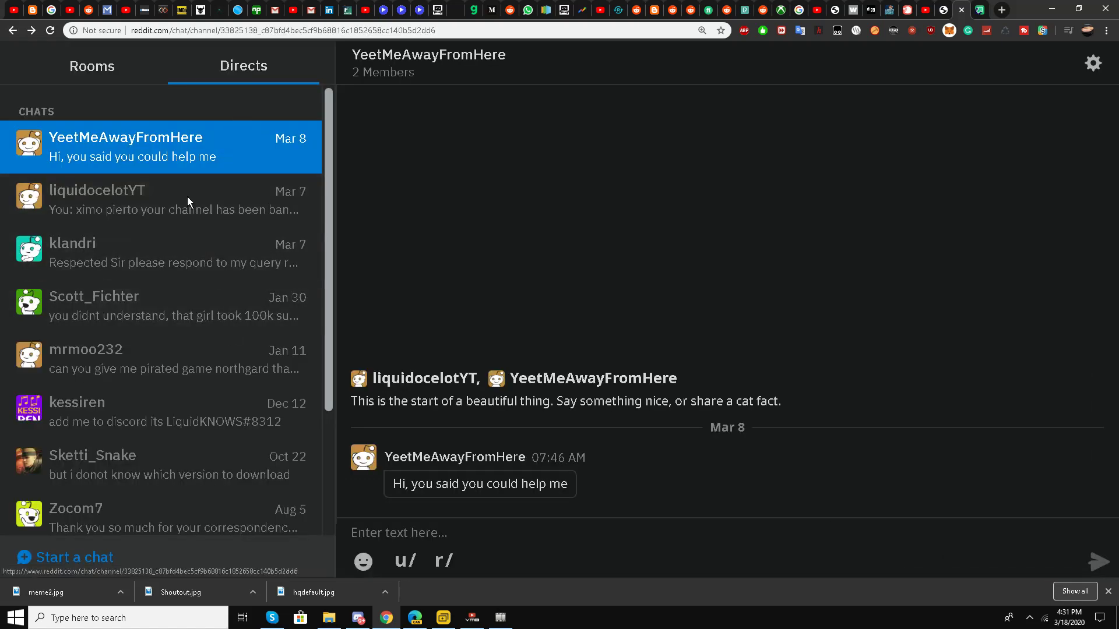
left_click(78, 559)
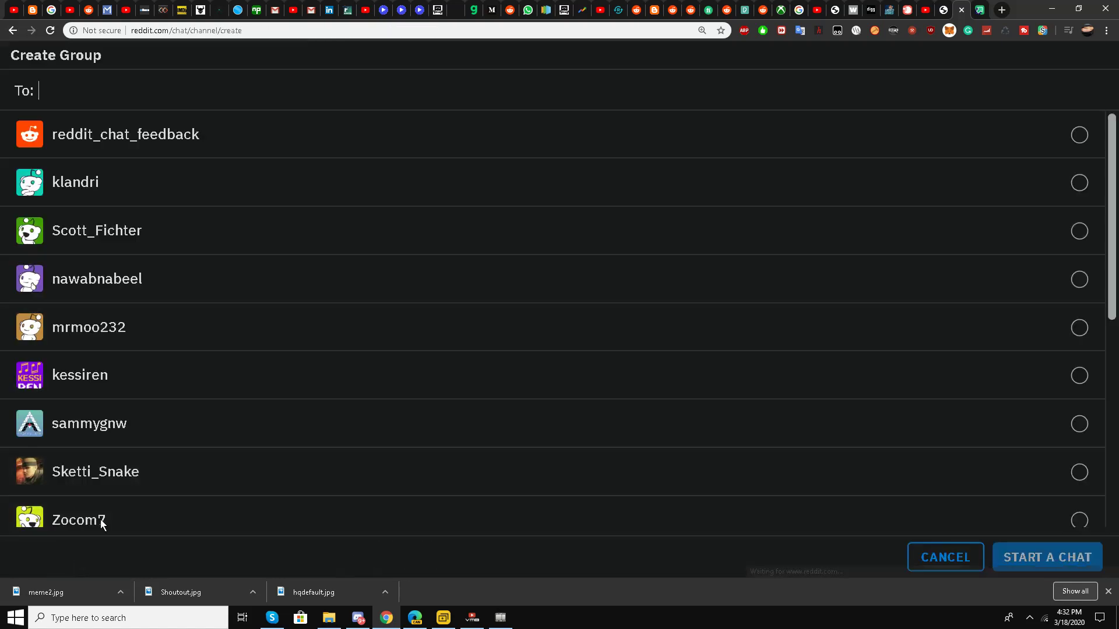
right_click(172, 89)
left_click(218, 176)
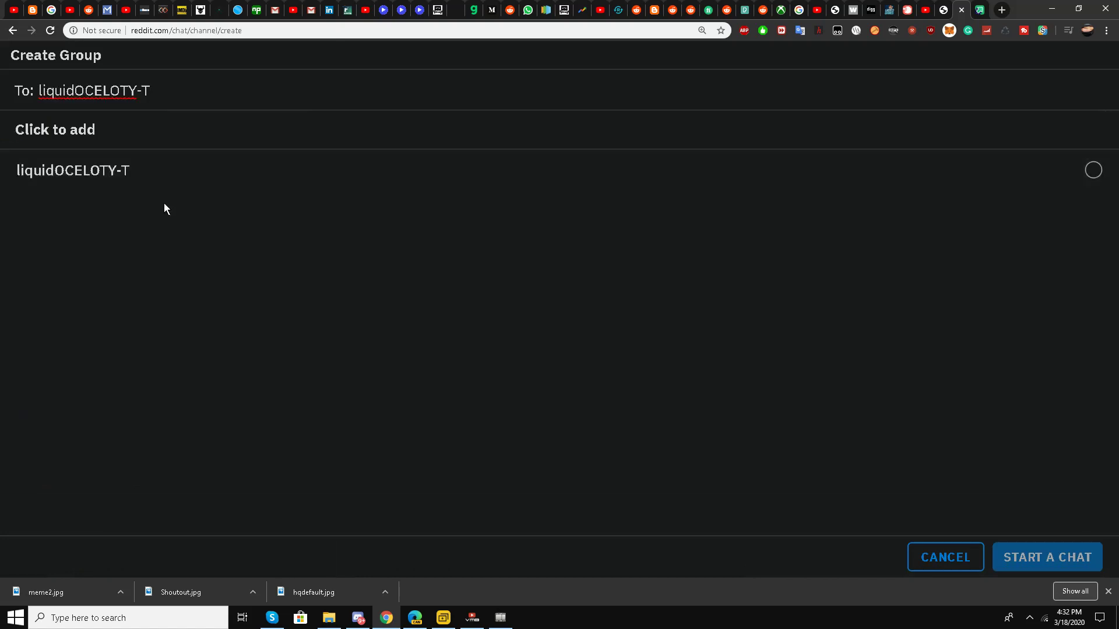
left_click(1078, 8)
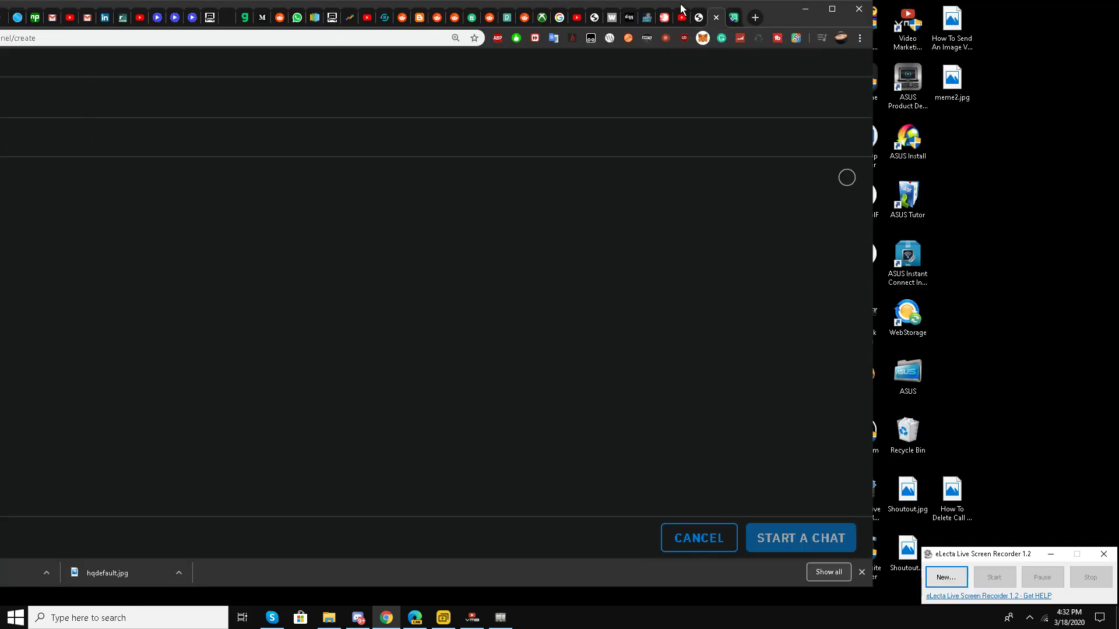
left_click_drag(681, 8, 923, 22)
left_click(1081, 22)
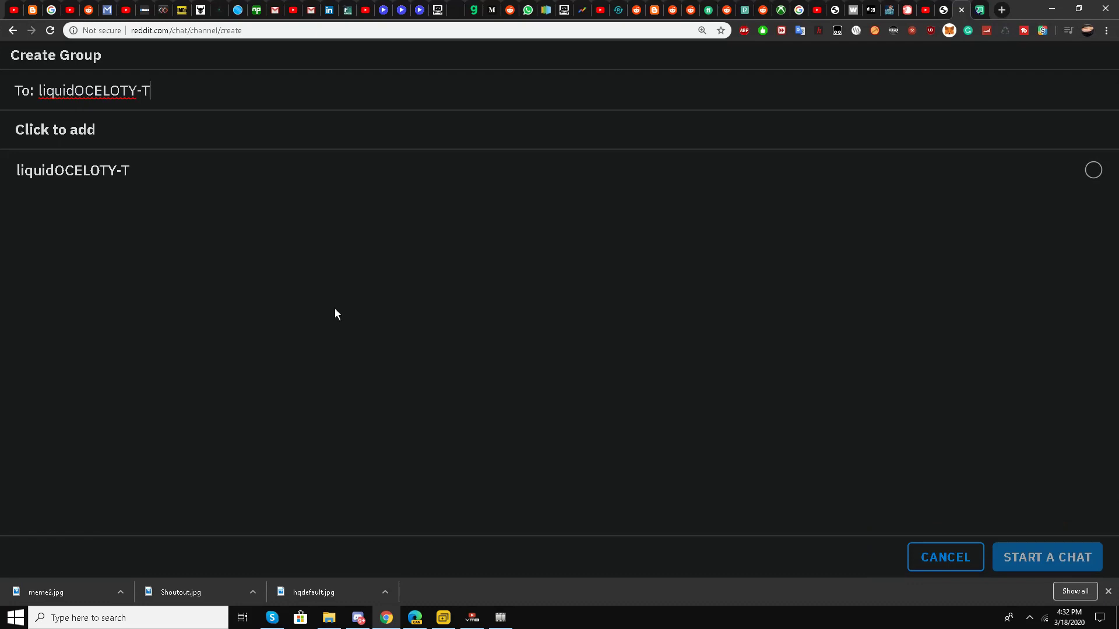
double_click(15, 171)
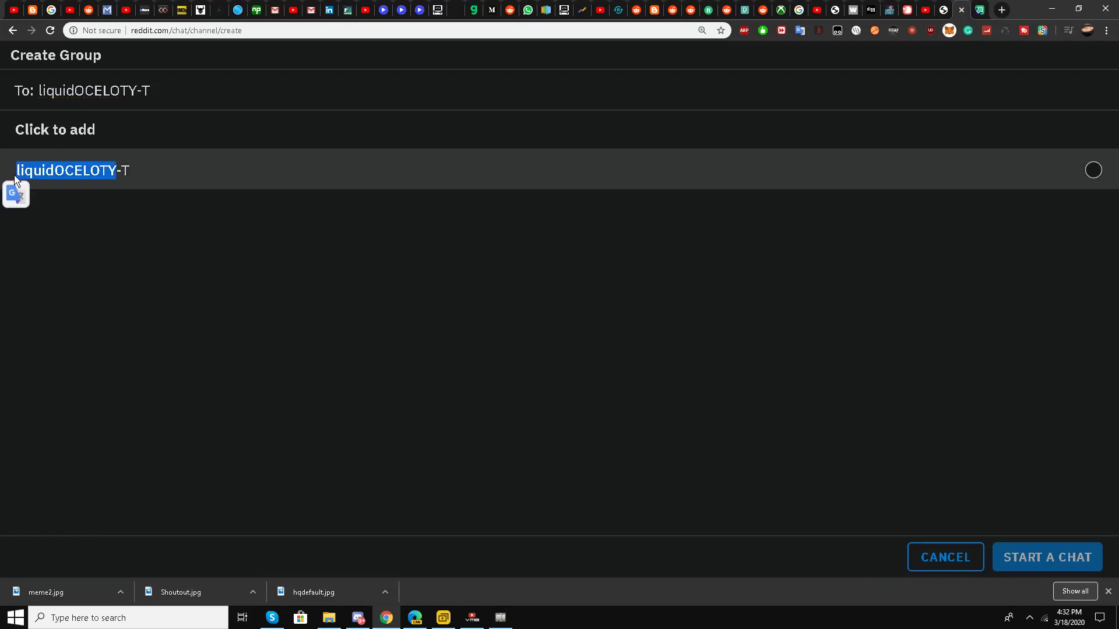
double_click(1091, 177)
left_click(984, 291)
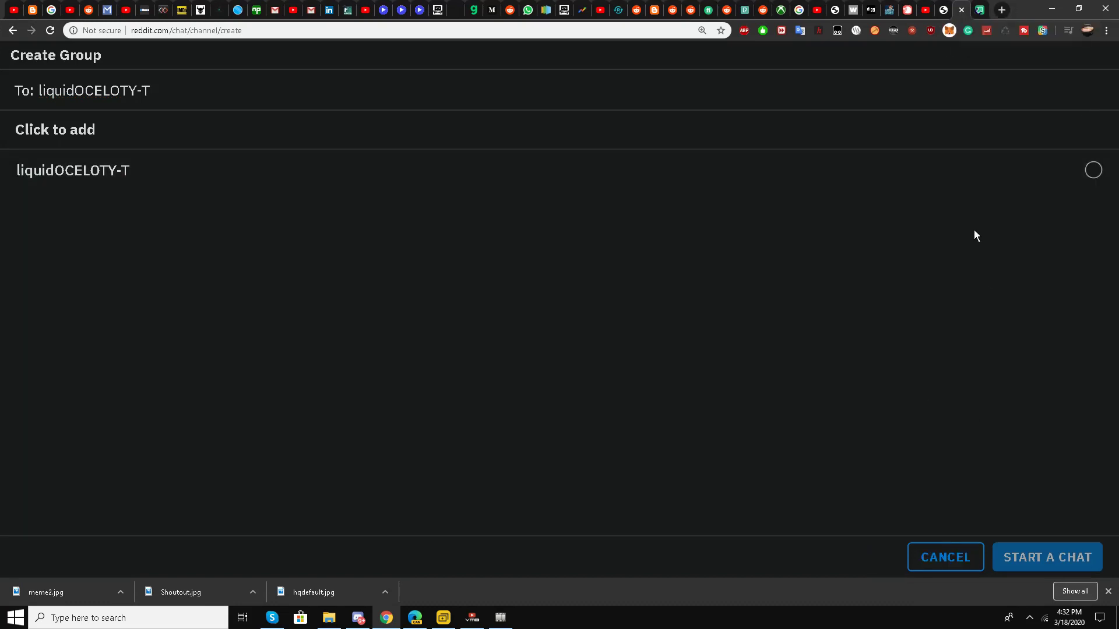
left_click(938, 553)
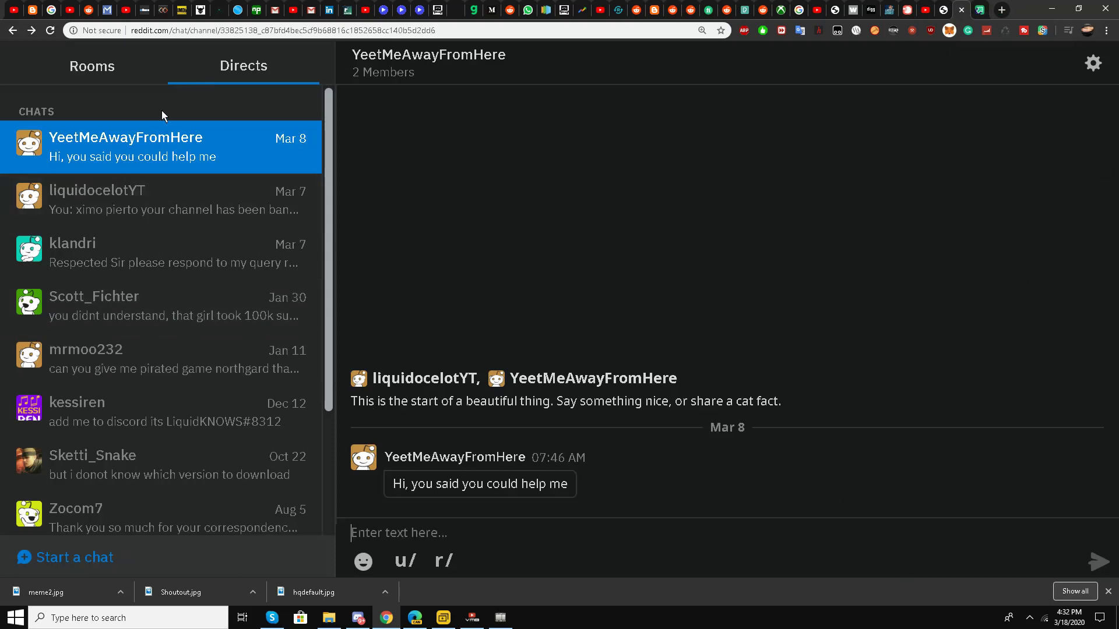
left_click(89, 568)
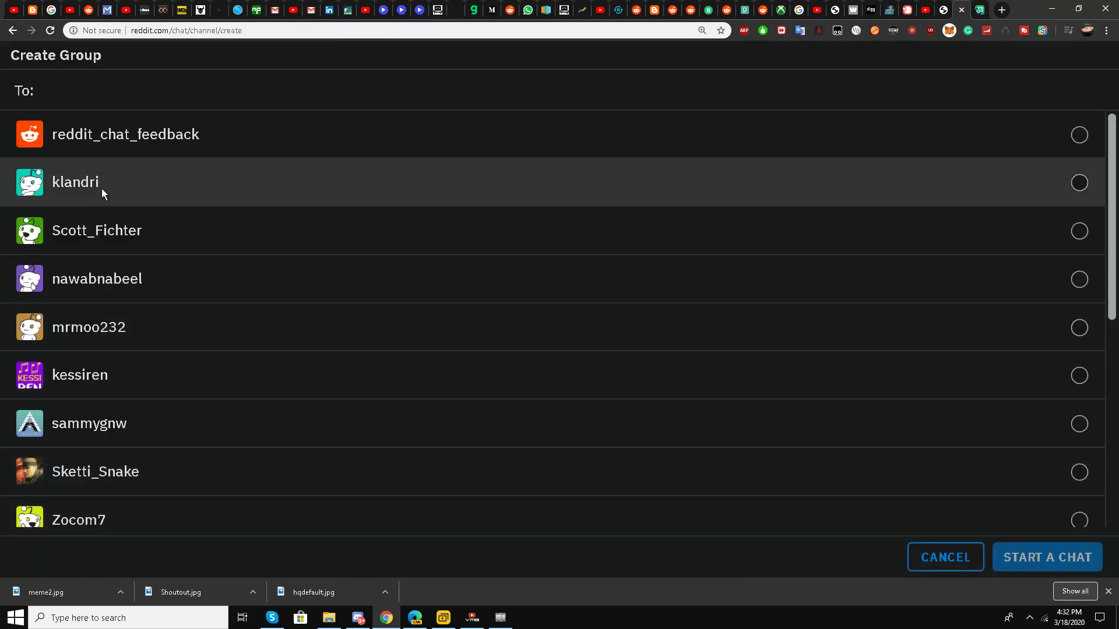
right_click(123, 93)
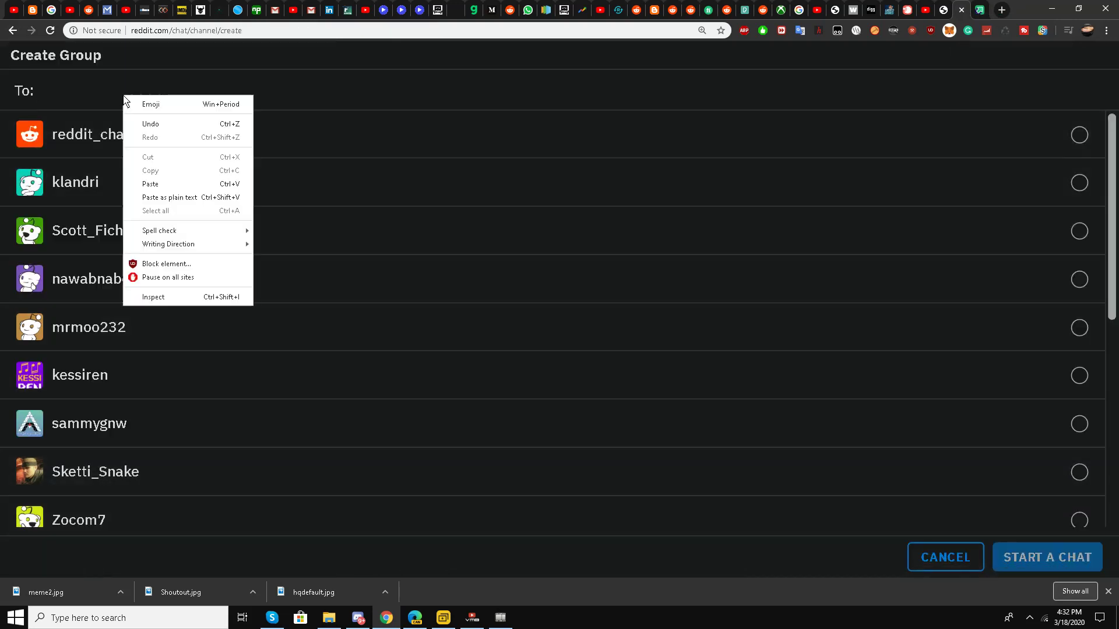
left_click(182, 181)
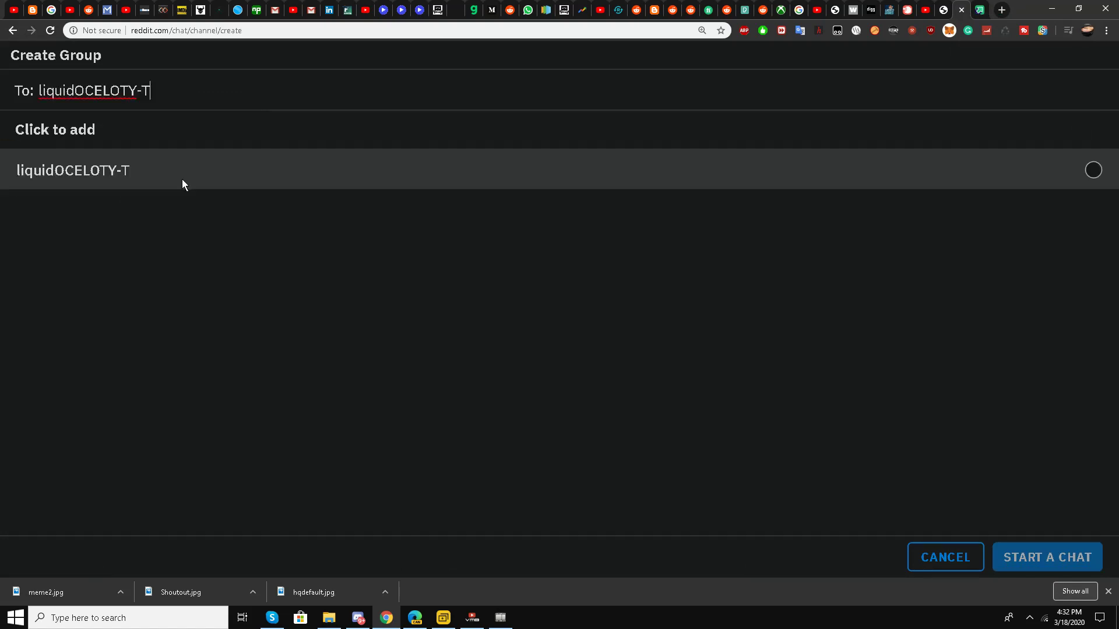
triple_click(4, 172)
key("ctrl+c")
left_click(6, 170)
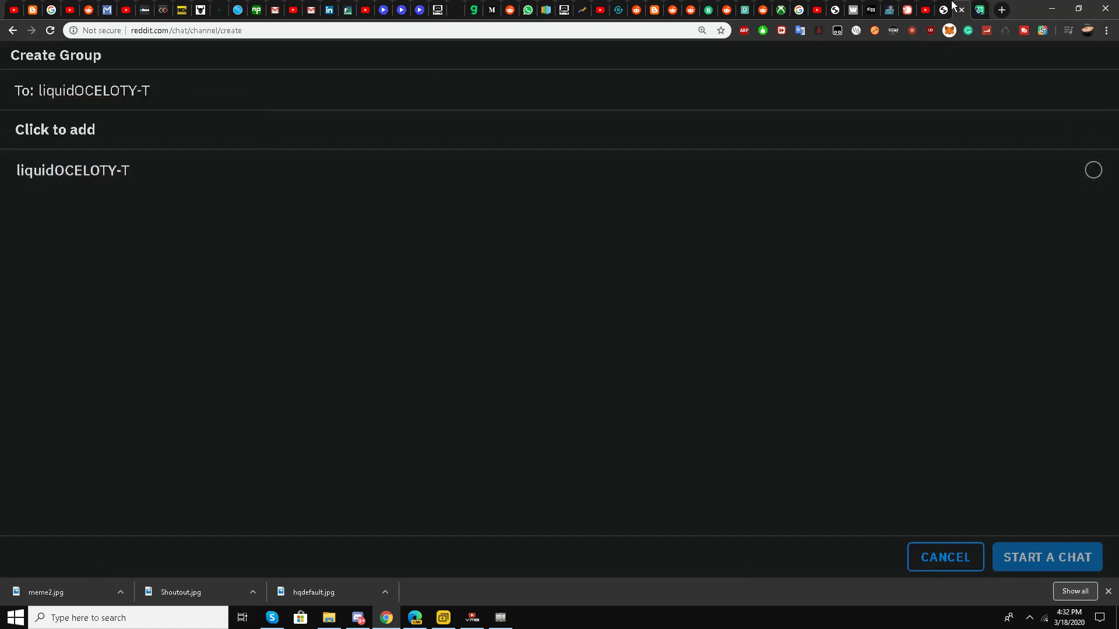
left_click(1078, 8)
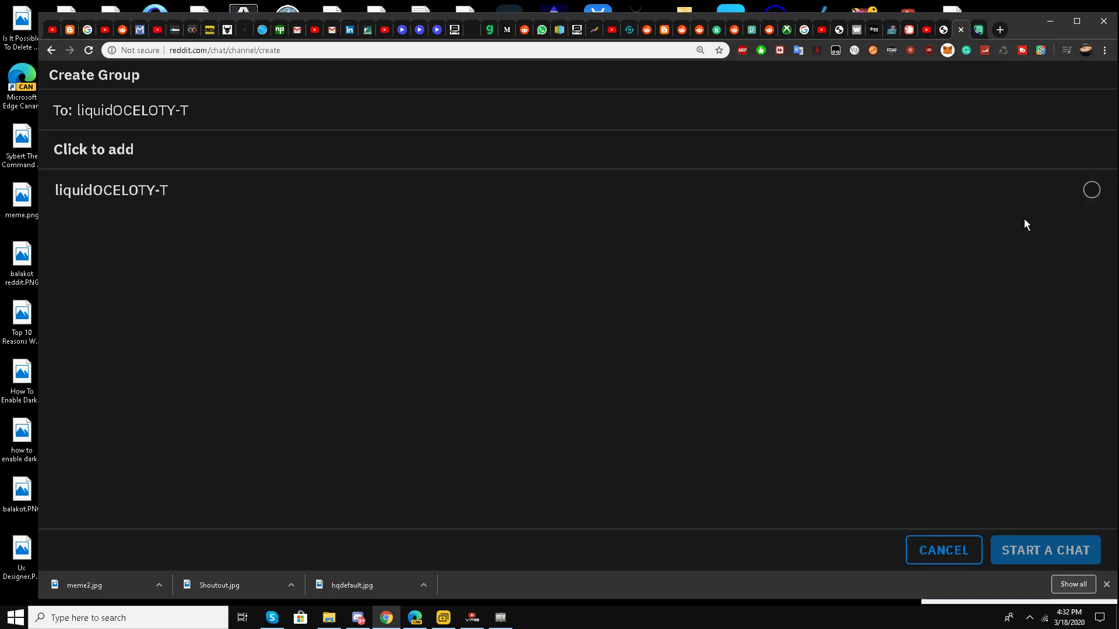
double_click(1092, 190)
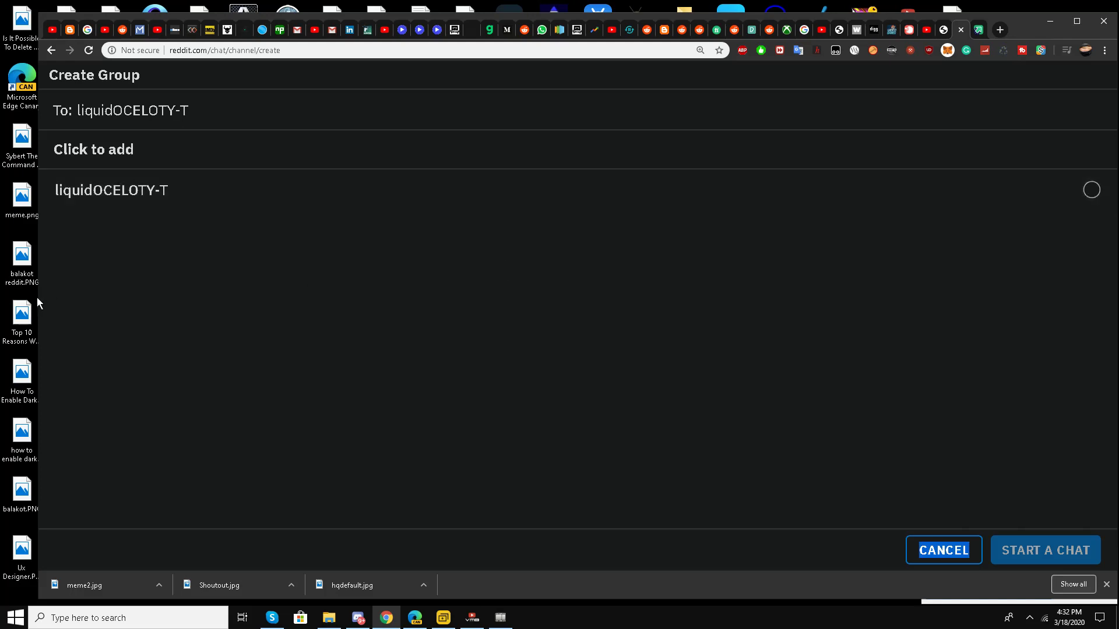
left_click_drag(37, 297, 21, 291)
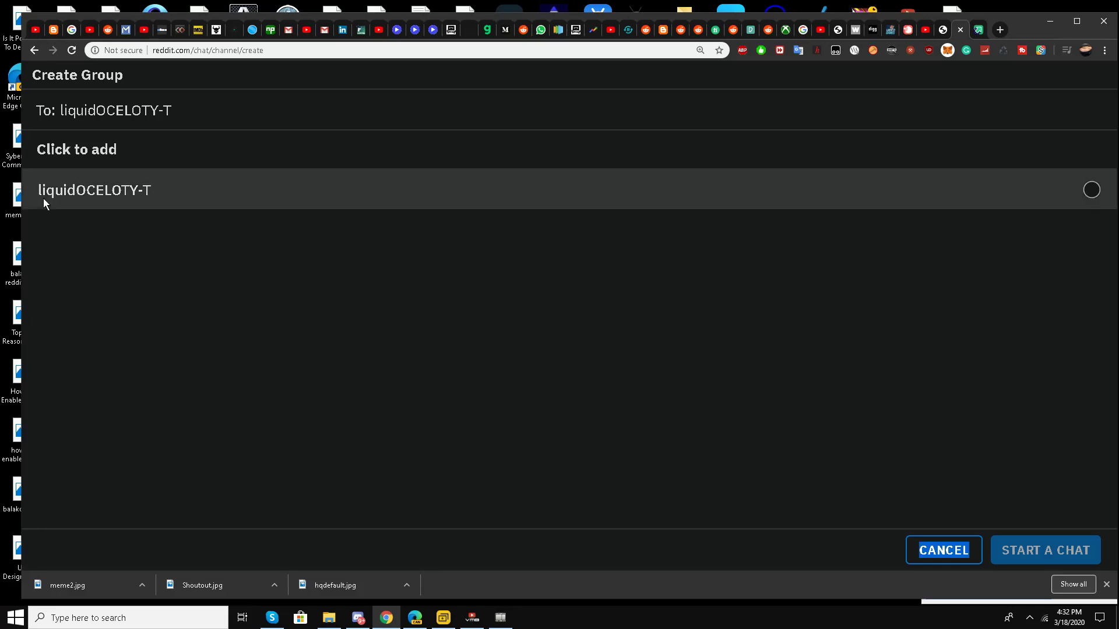
left_click(944, 548)
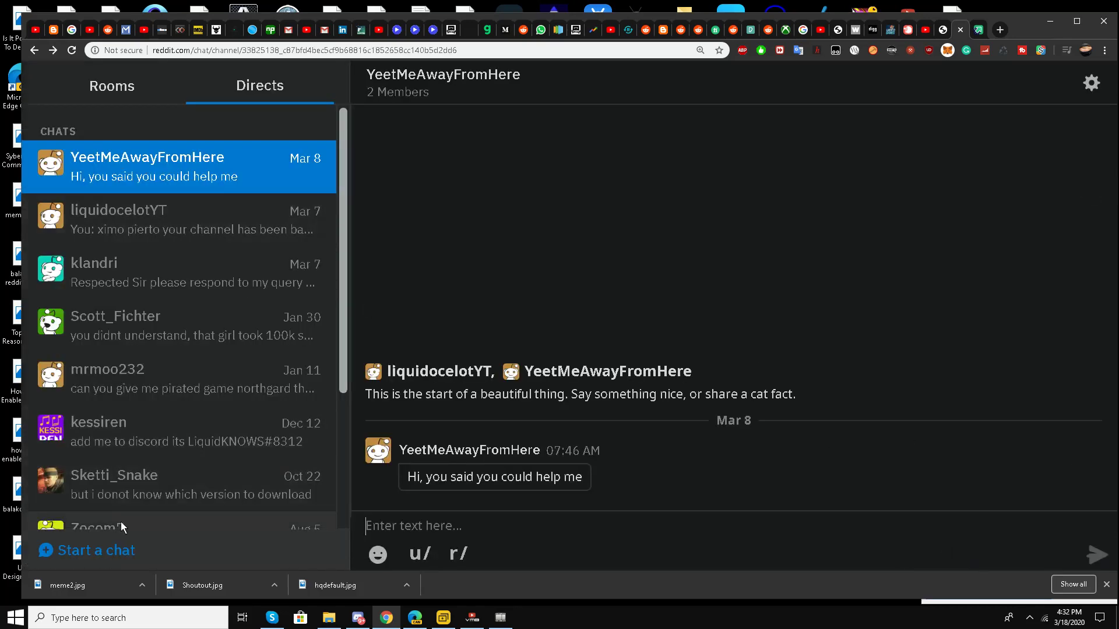
left_click(97, 548)
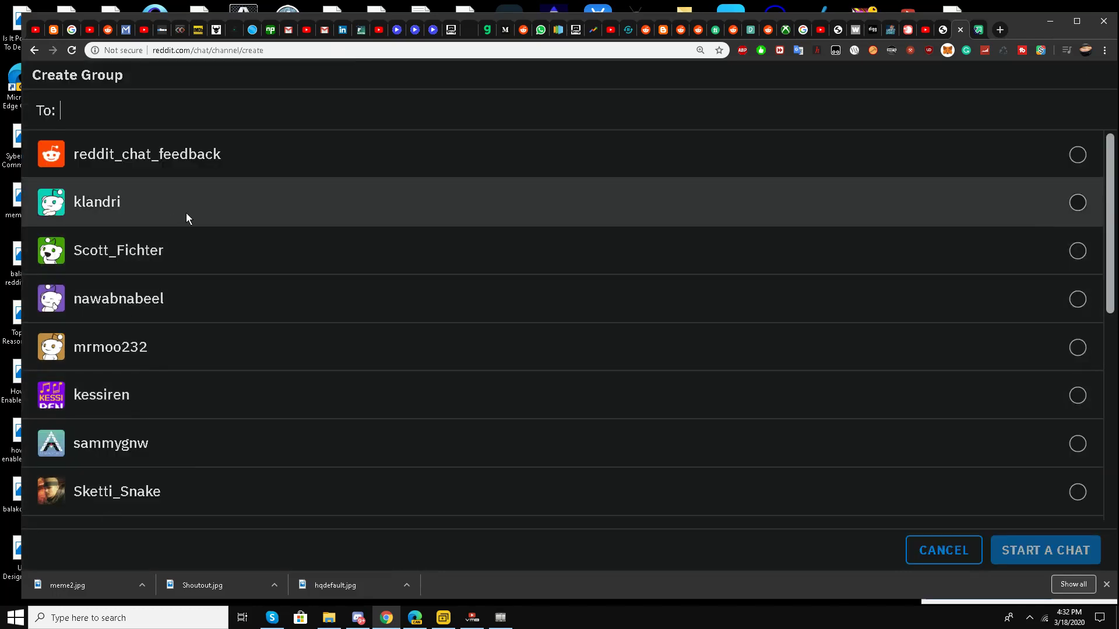
right_click(173, 110)
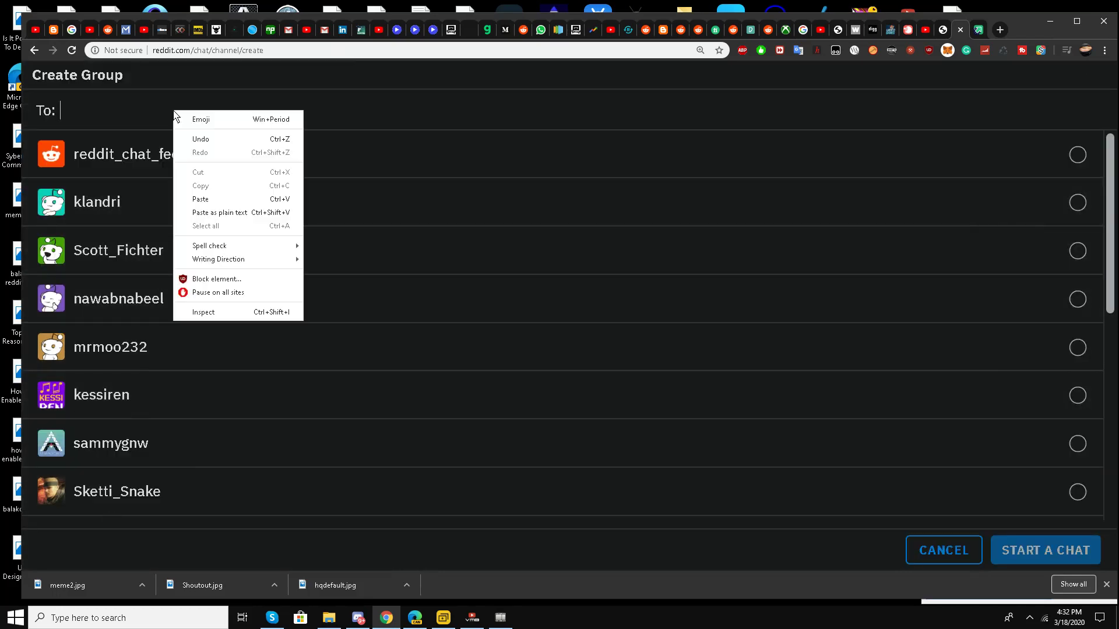
left_click(201, 200)
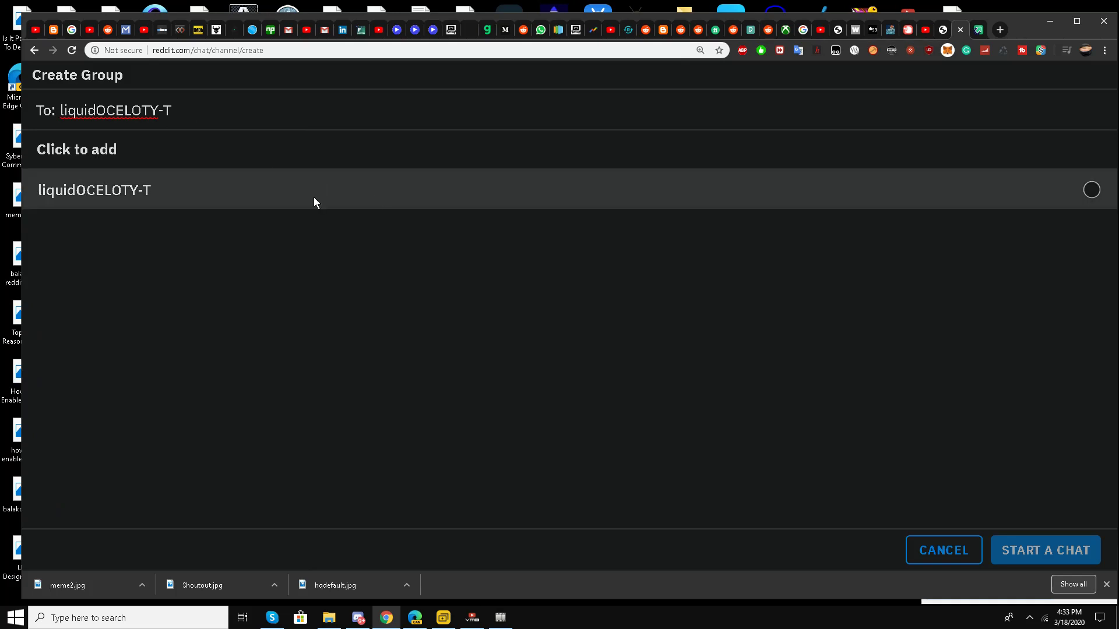
left_click(914, 549)
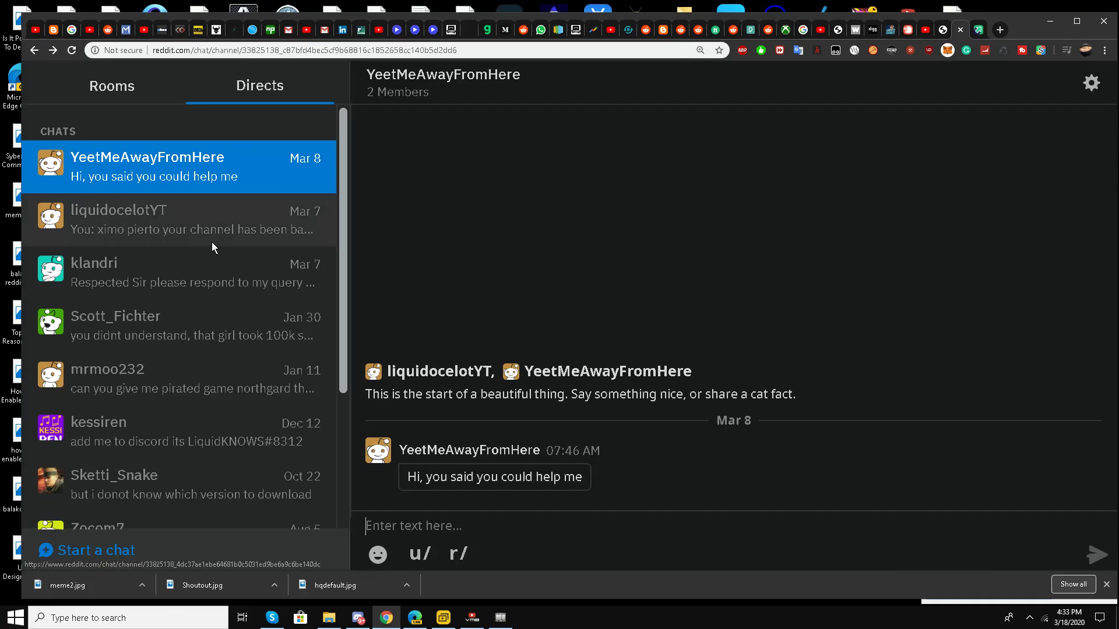
- Maximize Chrome and strip the /chat/channel path from the address to load reddit.com
left_click(1064, 28)
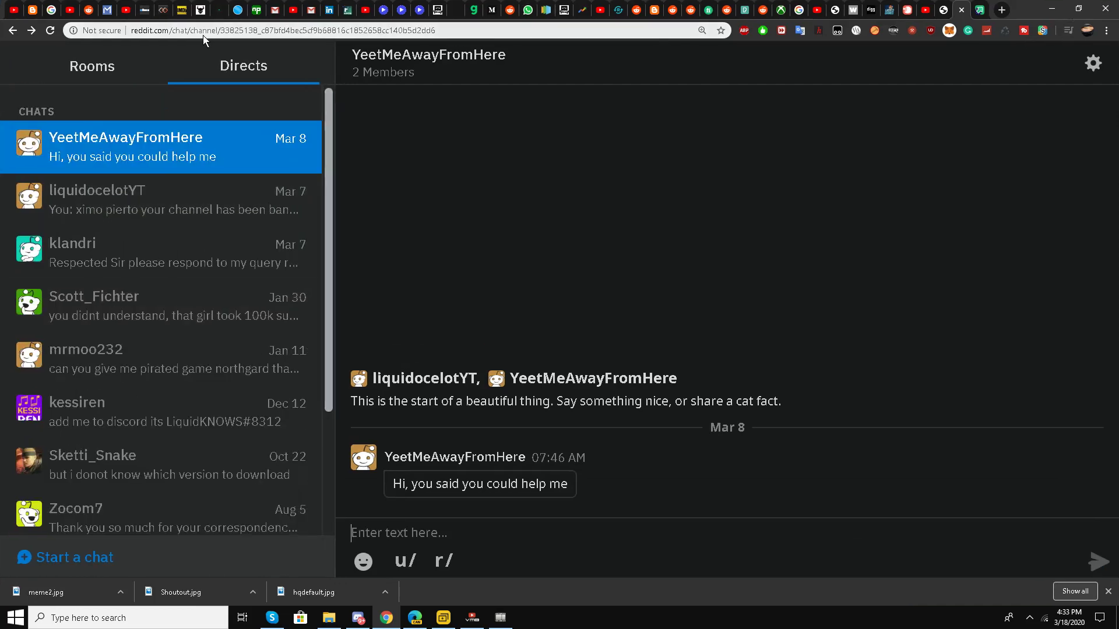
left_click_drag(172, 32, 781, 23)
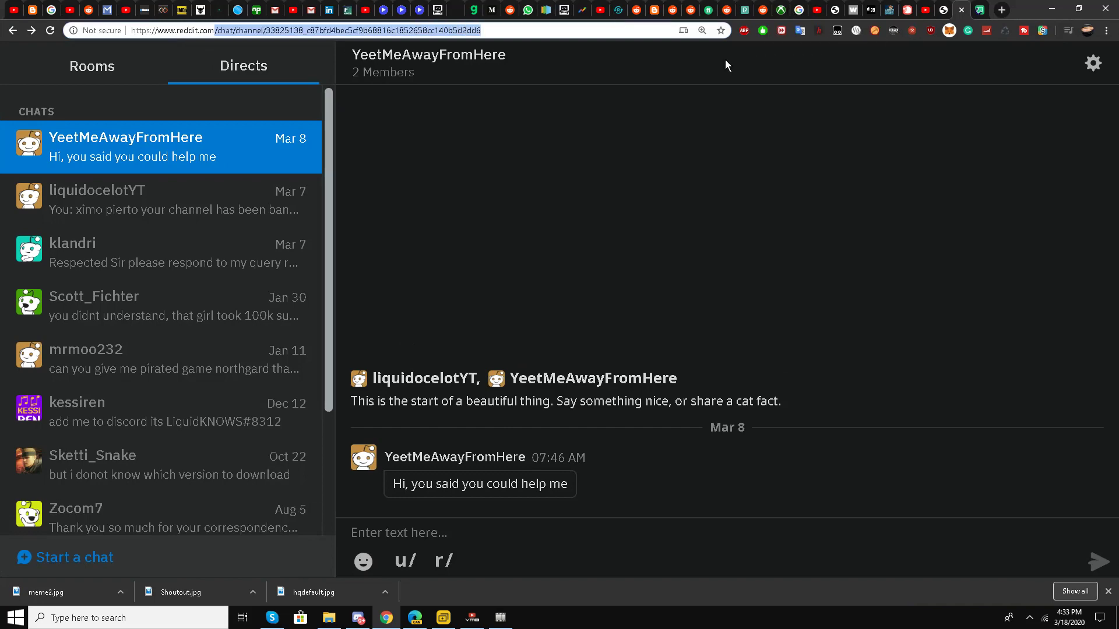
key("BackSpace")
key("Return")
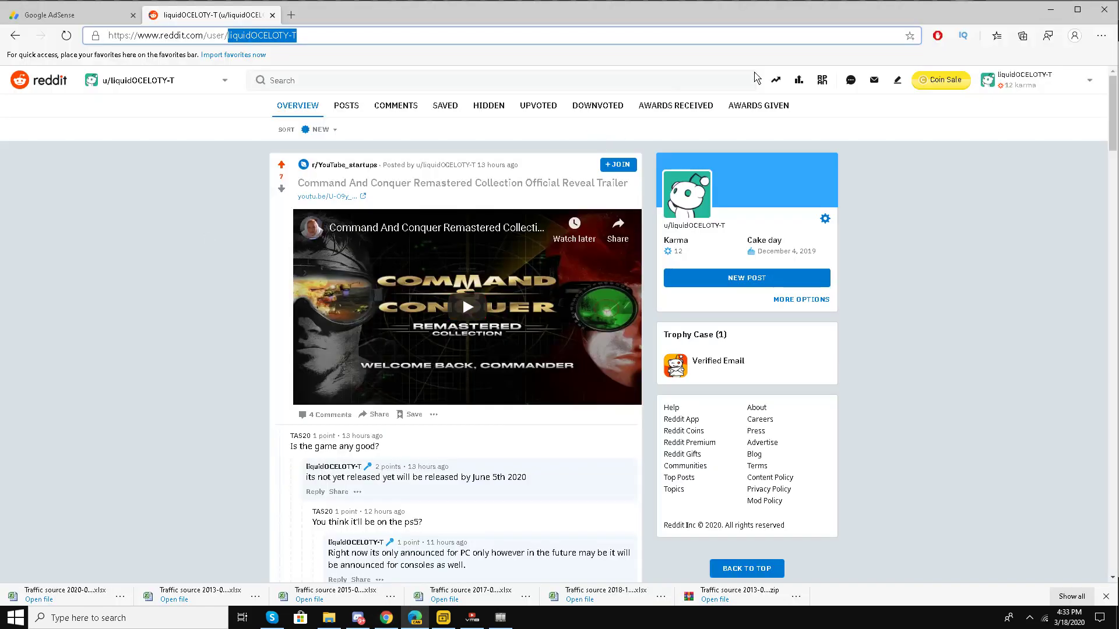
- On the recipient account, open Directs chat and paste the sender's username into To
left_click(851, 79)
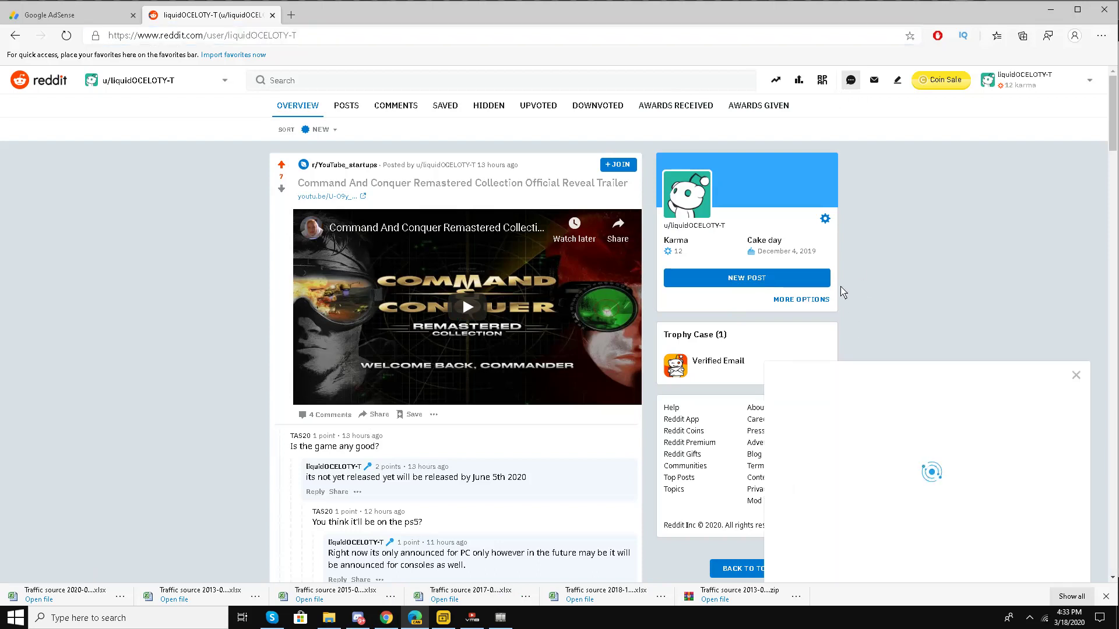
left_click(847, 376)
left_click(803, 571)
right_click(825, 398)
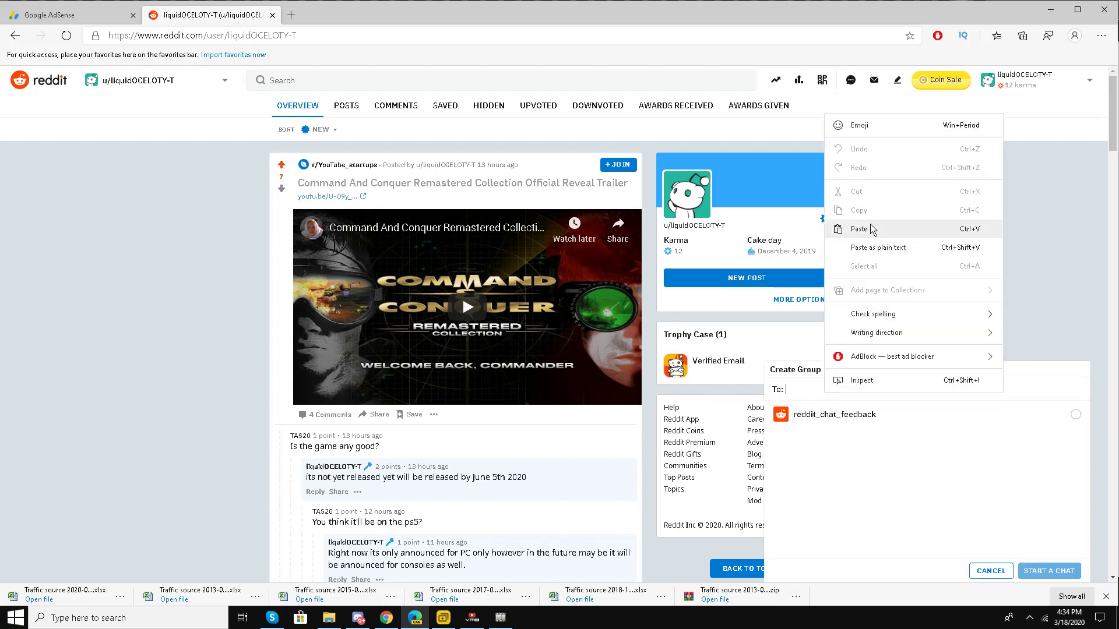
left_click(835, 225)
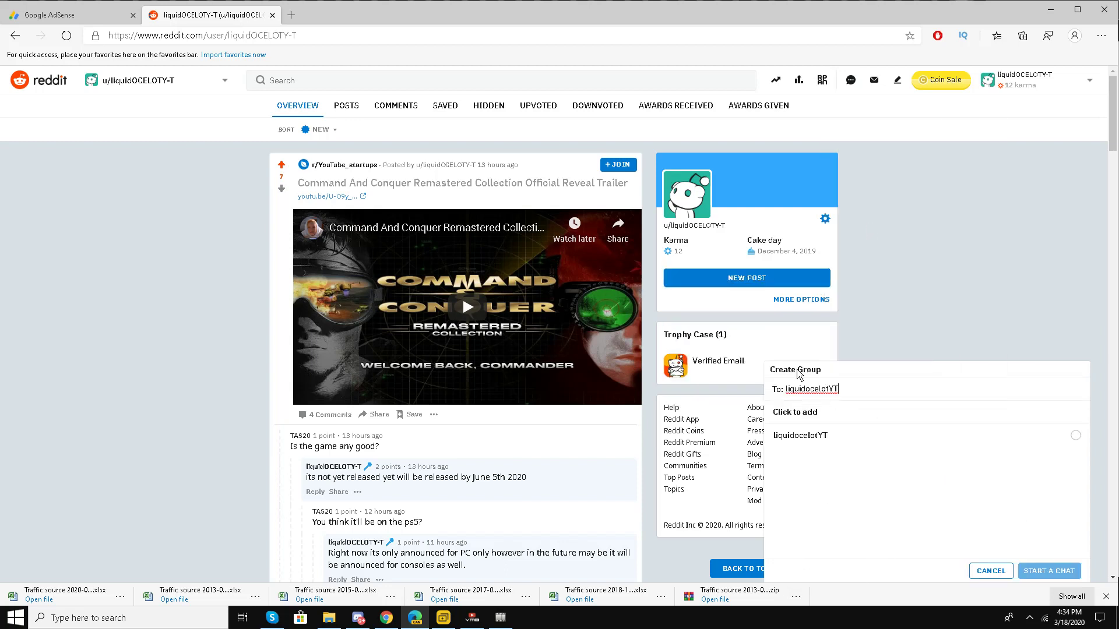
- Try repeatedly to tick the sender's account in the suggested recipients
left_click(798, 436)
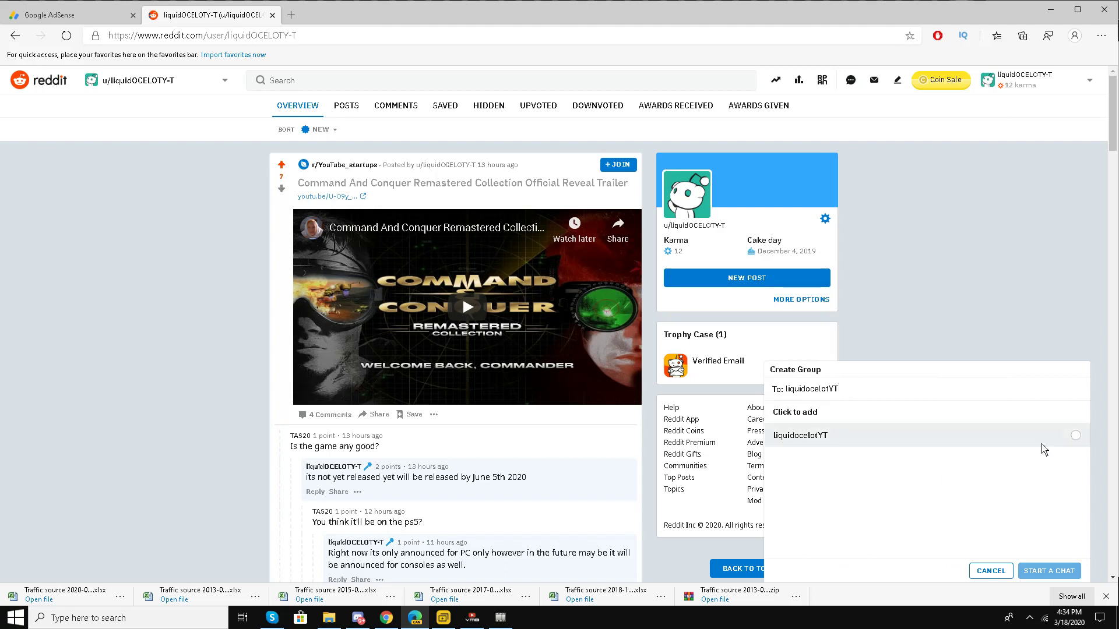
double_click(1075, 437)
left_click(1075, 438)
double_click(1072, 441)
left_click(1072, 441)
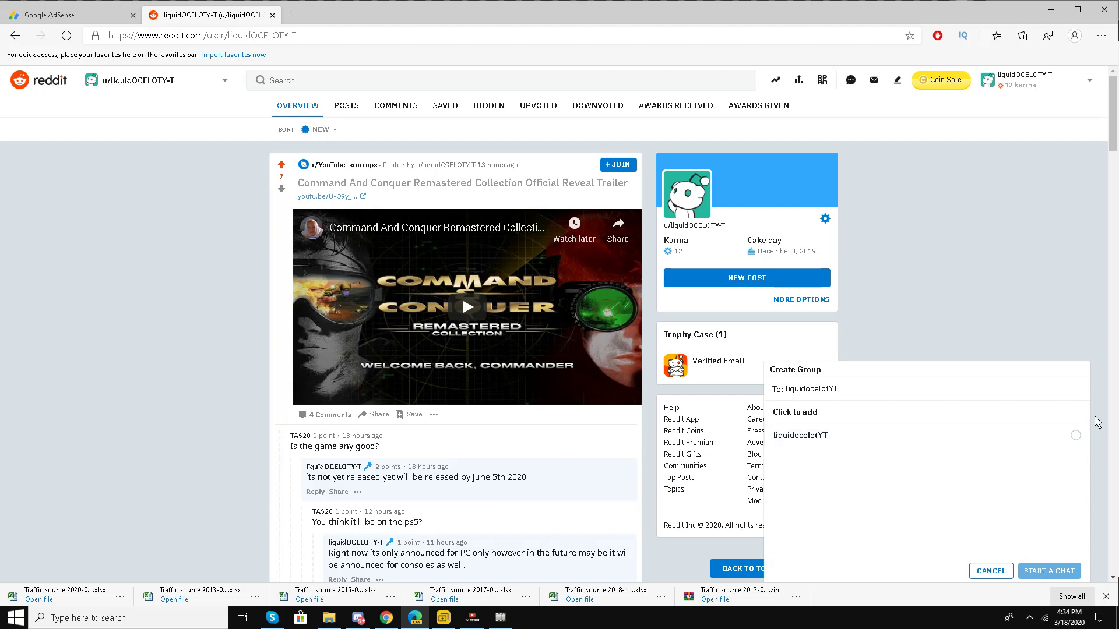
double_click(1077, 441)
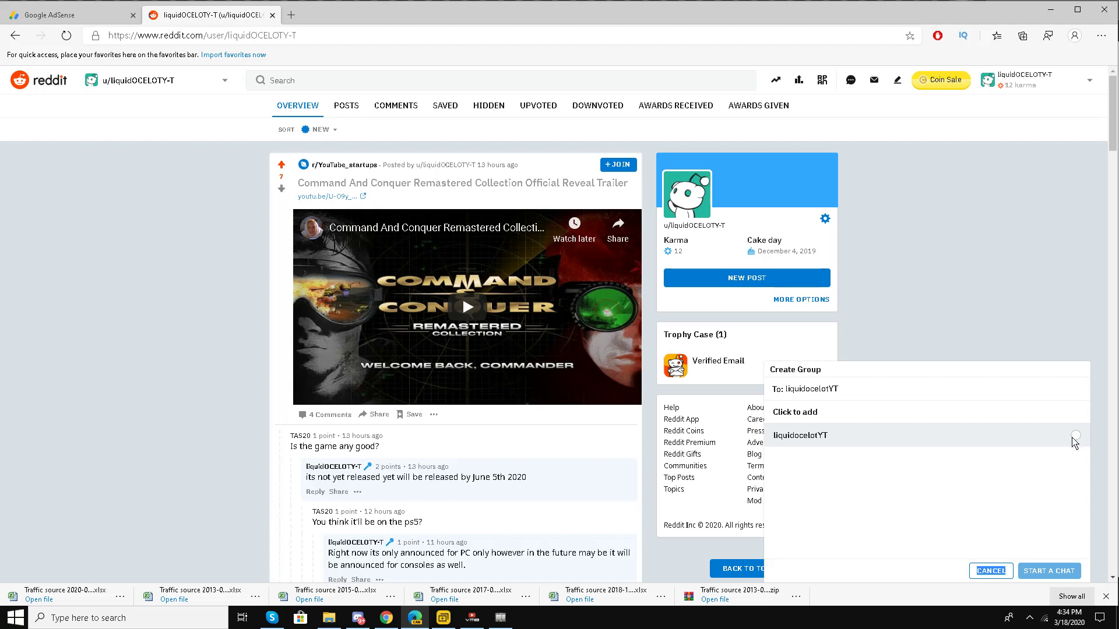
- On the sender's browser, open the chat panel's direct chats and begin a new chat
left_click(384, 619)
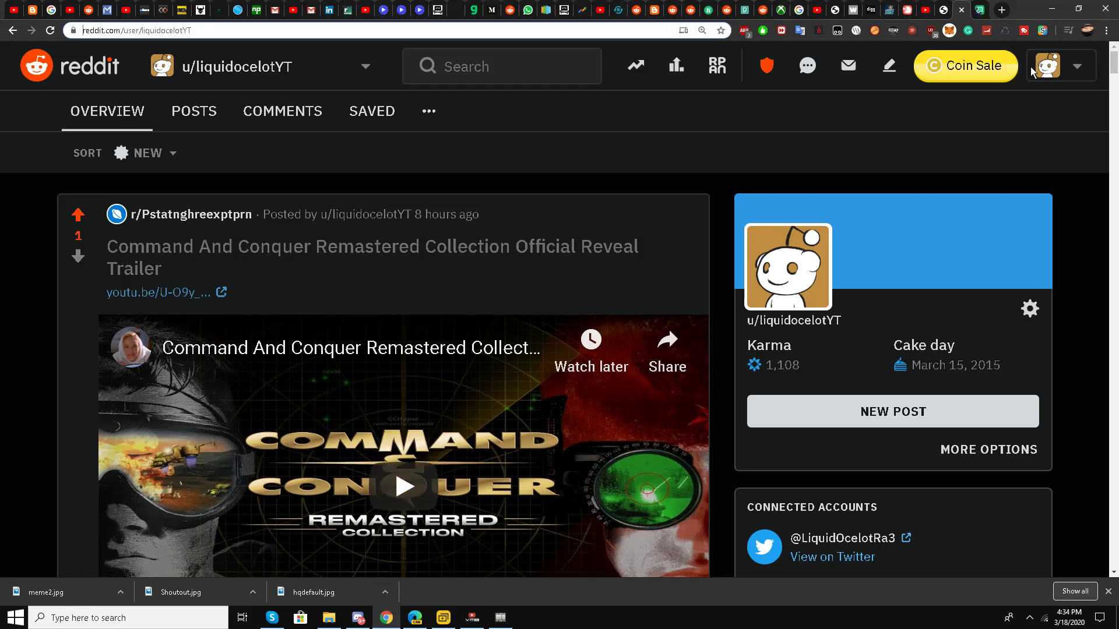
left_click(1058, 79)
left_click(1016, 123)
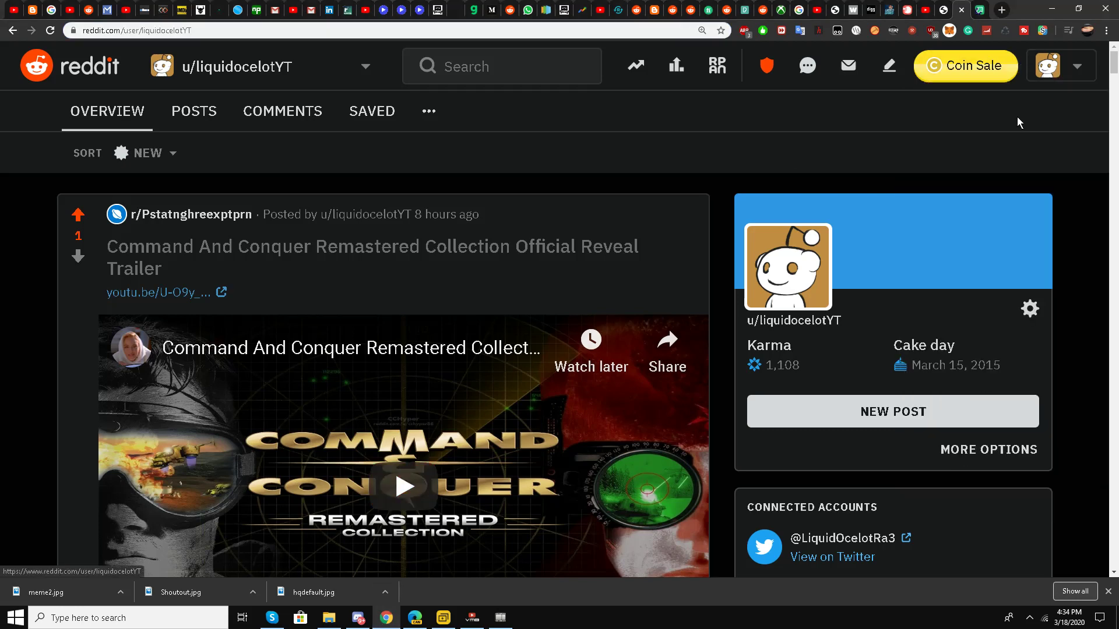
left_click(809, 71)
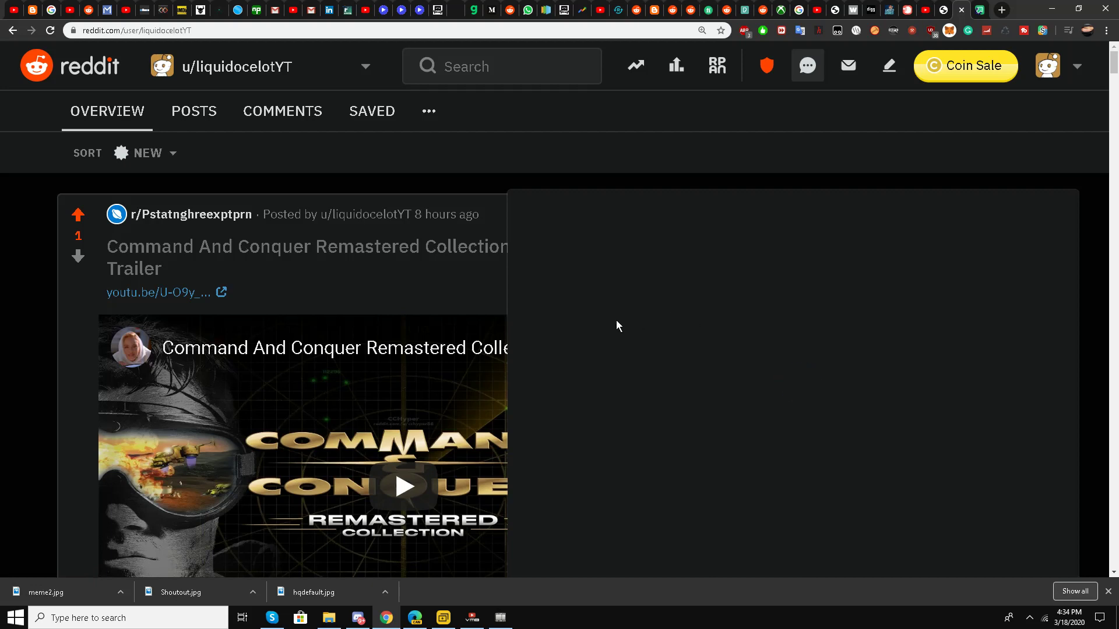
left_click(640, 217)
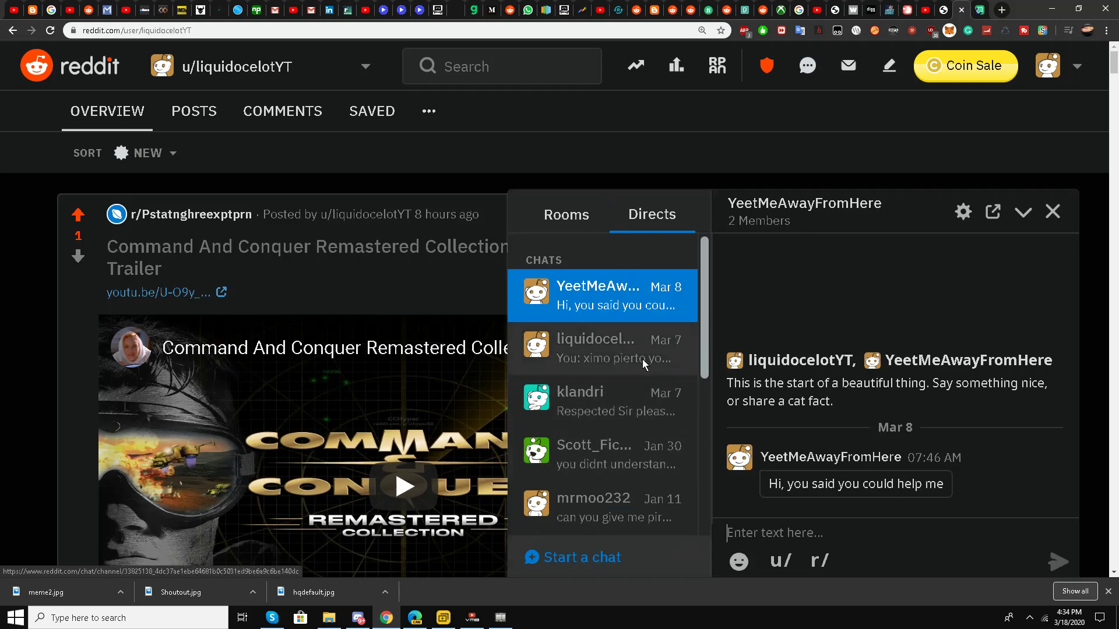
scroll(642, 359, "down", 1)
scroll(630, 356, "up", 1)
left_click(584, 553)
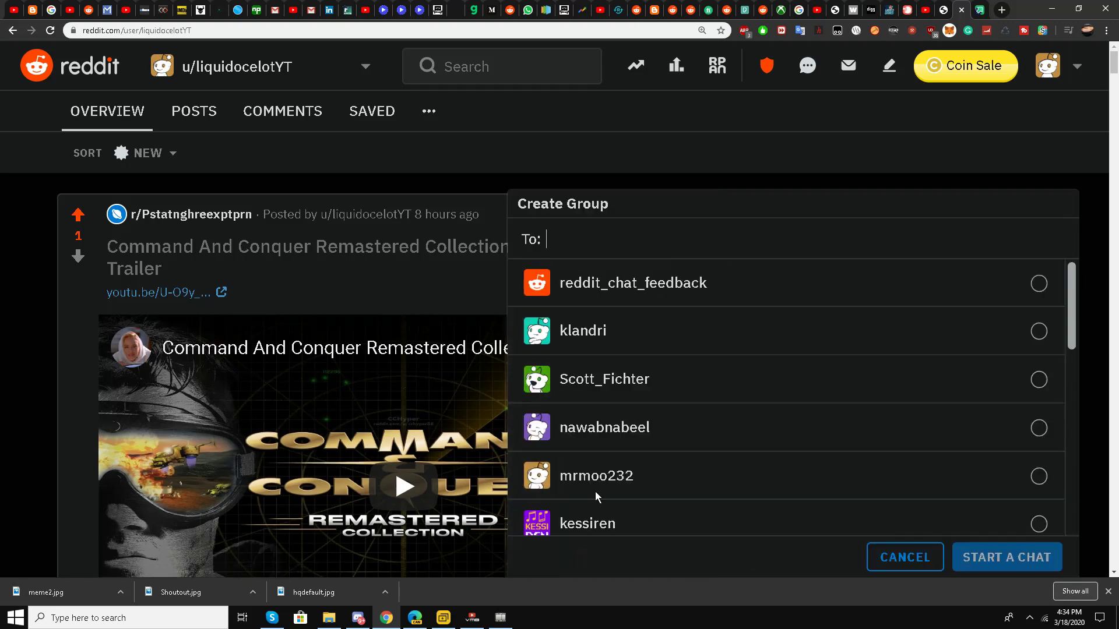
- Copy the recipient's username from the address bar in the recipient's Edge window
mouse_move(441, 621)
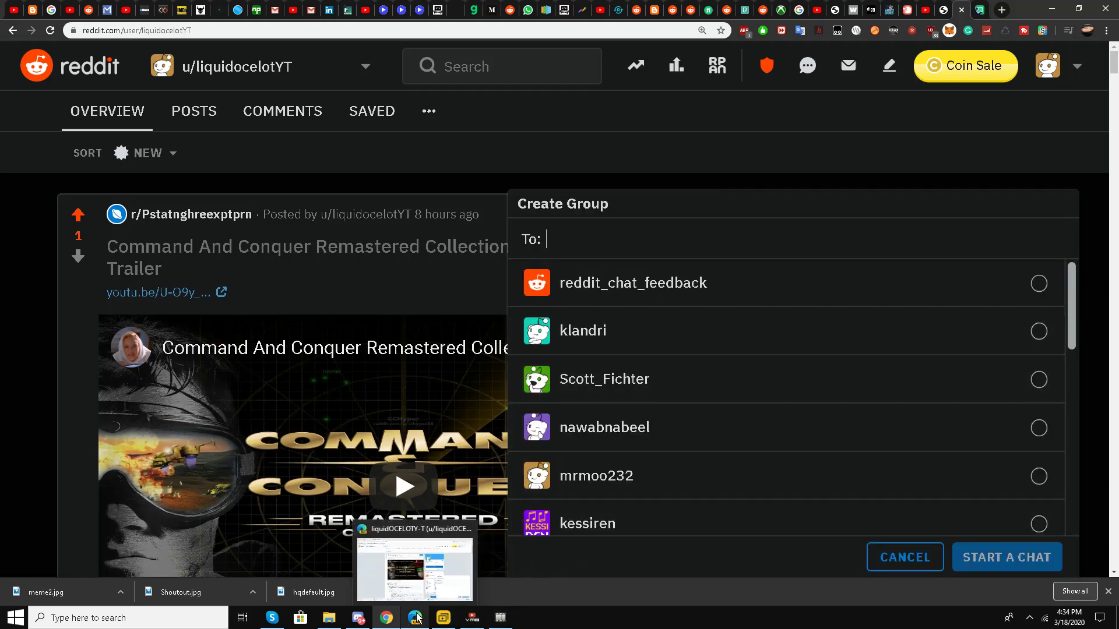
left_click(418, 619)
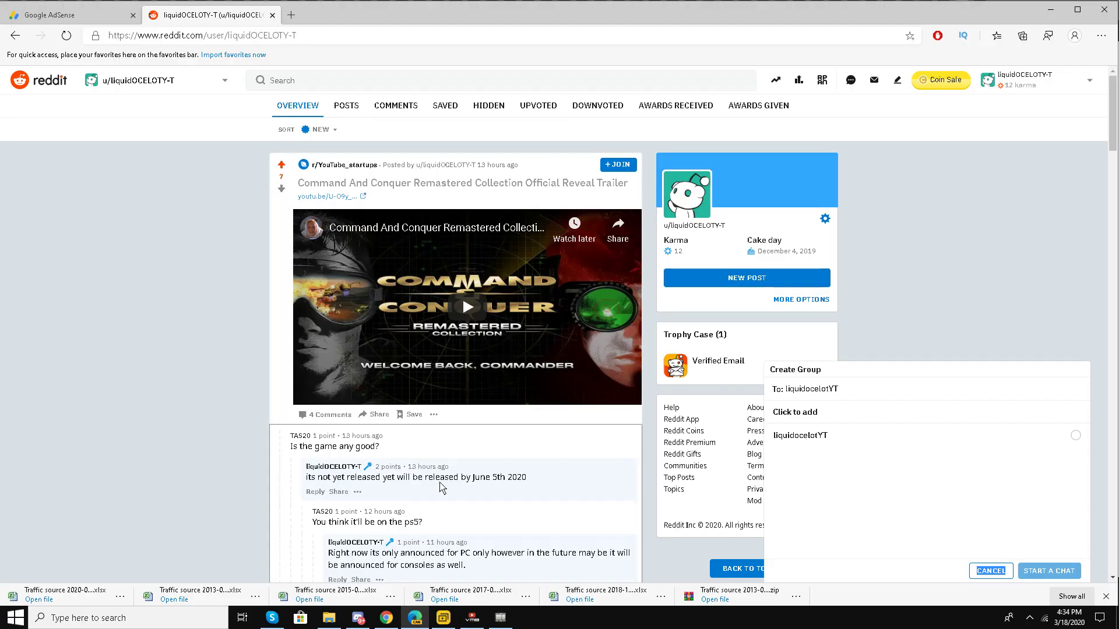
left_click_drag(356, 38, 228, 50)
right_click(252, 37)
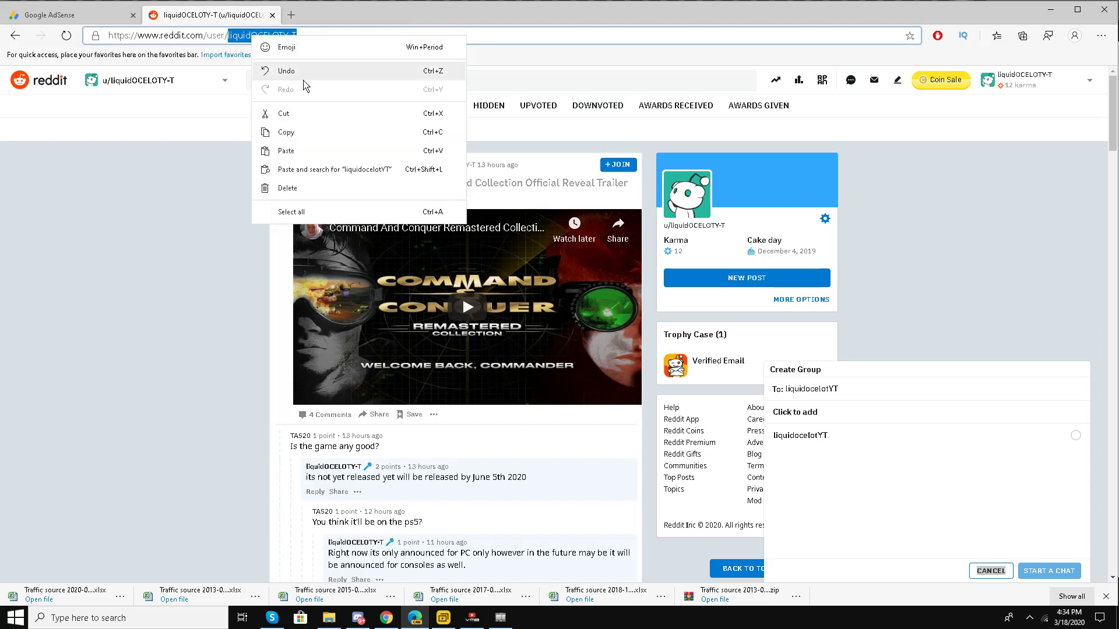
left_click(301, 132)
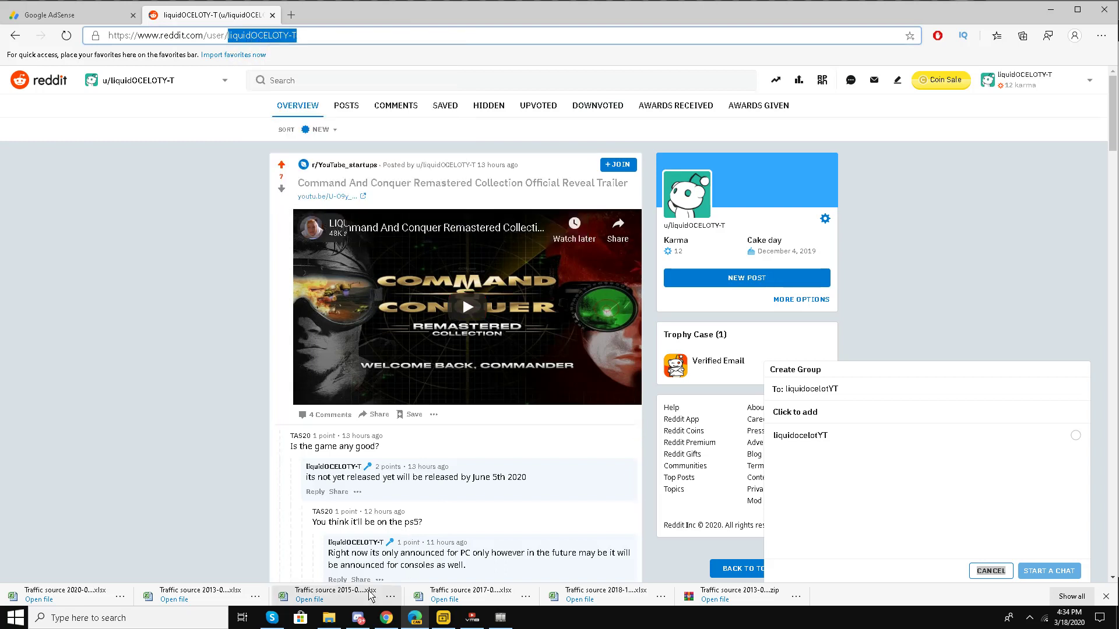
- Paste the username into the new chat's To: field, then reload the profile page
mouse_move(386, 619)
left_click(417, 548)
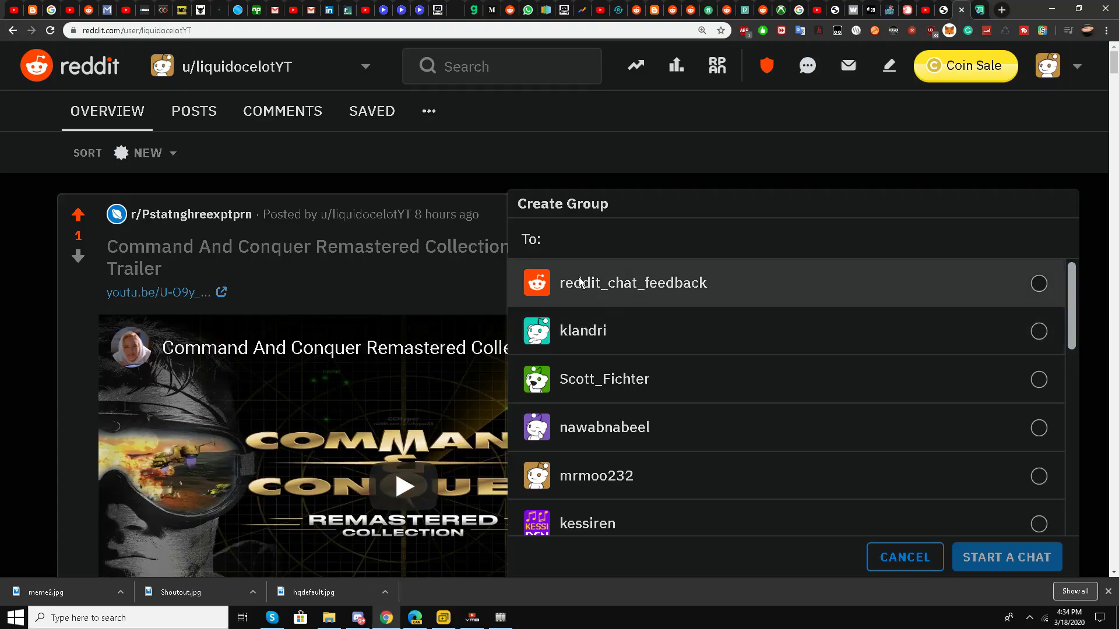
right_click(582, 241)
left_click(606, 330)
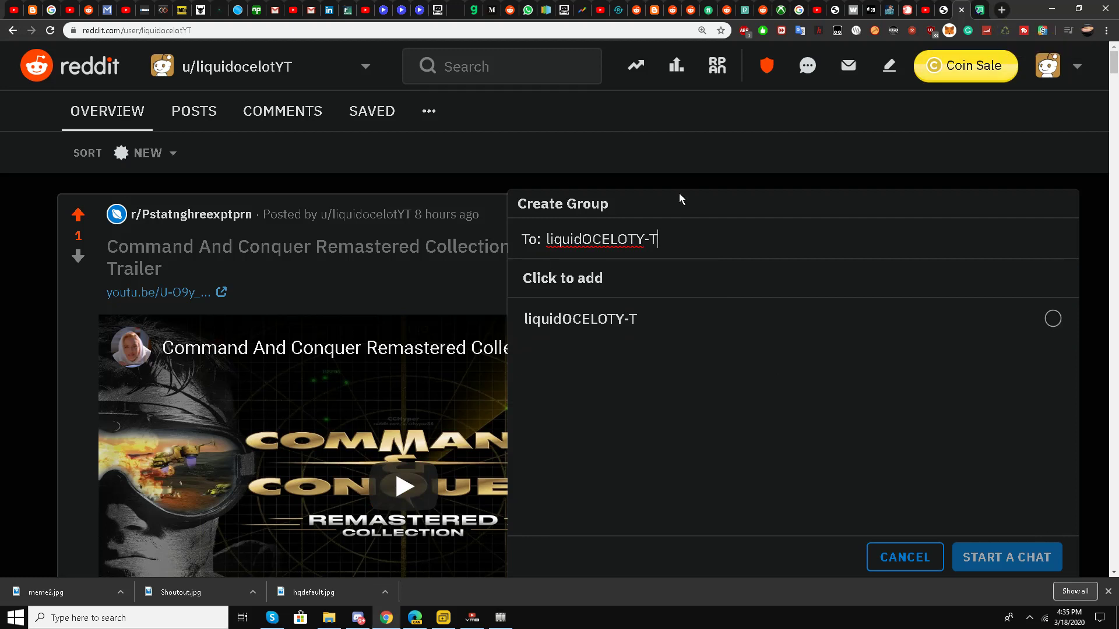
left_click(52, 32)
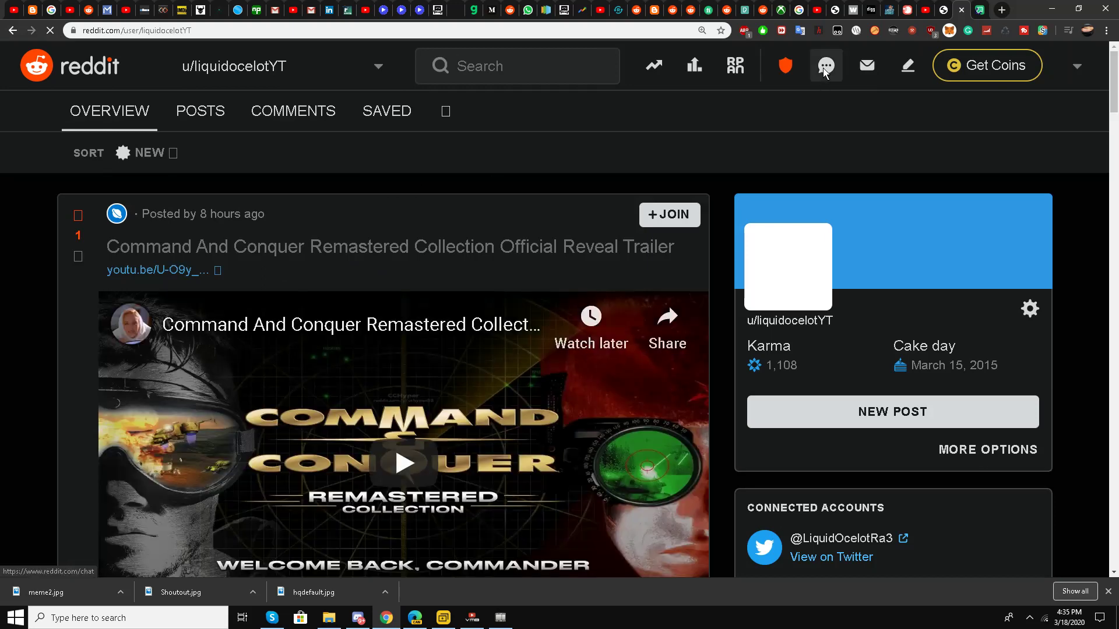
- Open chat as a full page and paste the recipient's username into a new direct chat
left_click(815, 88)
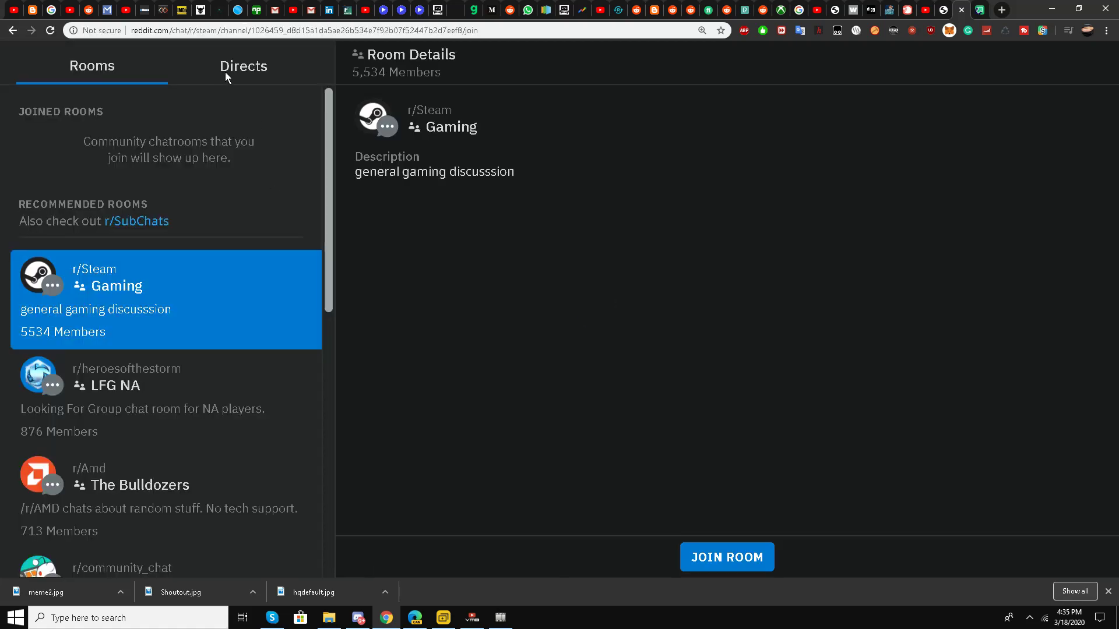
left_click(226, 71)
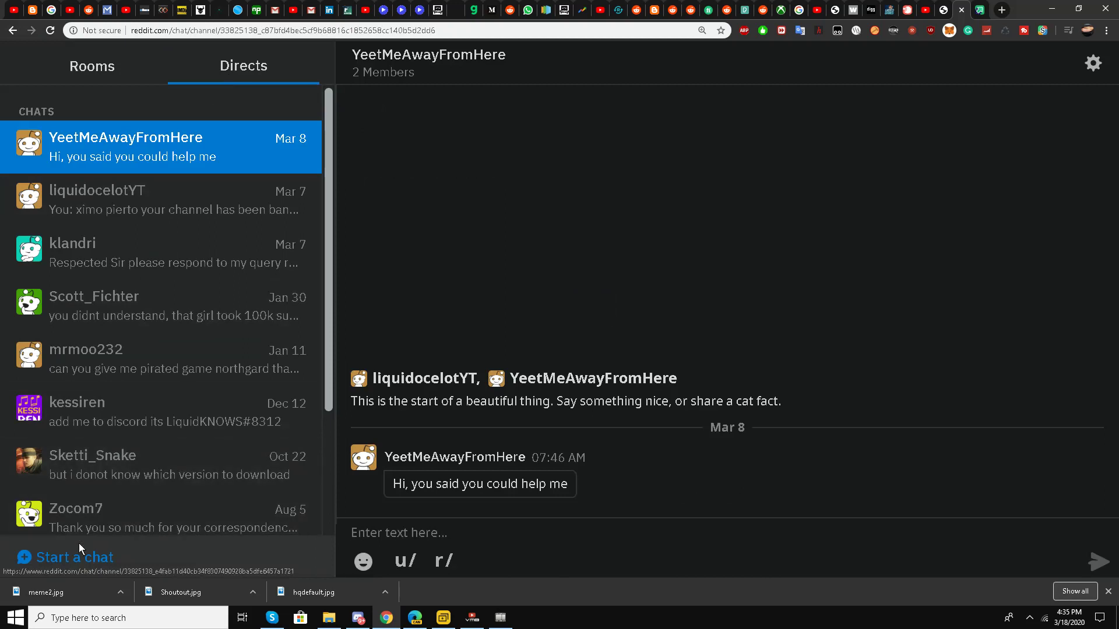
left_click(73, 557)
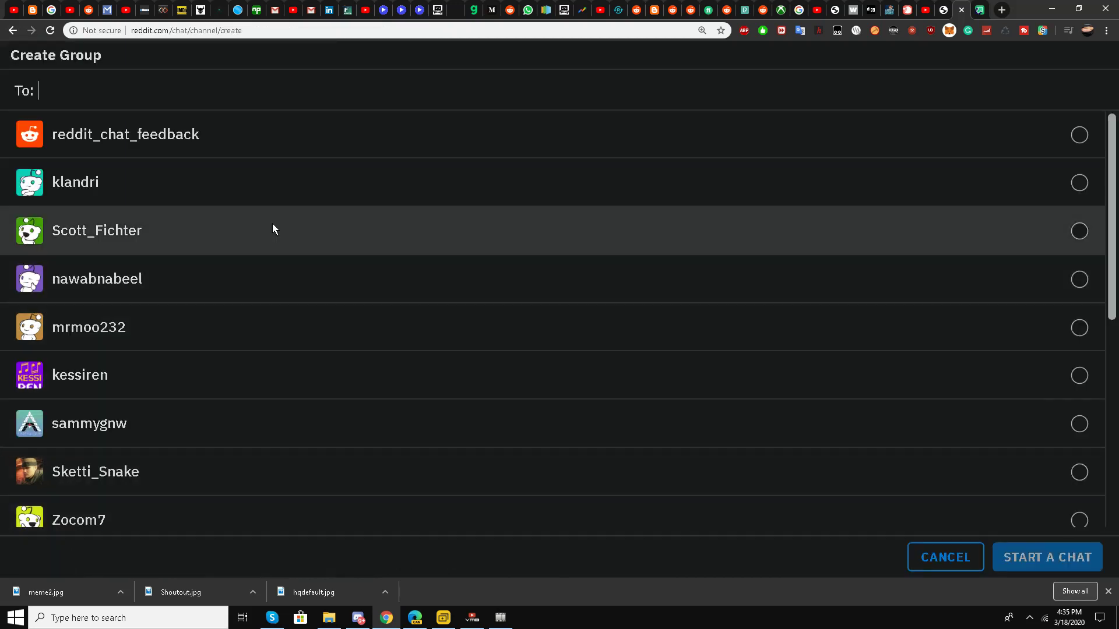
right_click(176, 87)
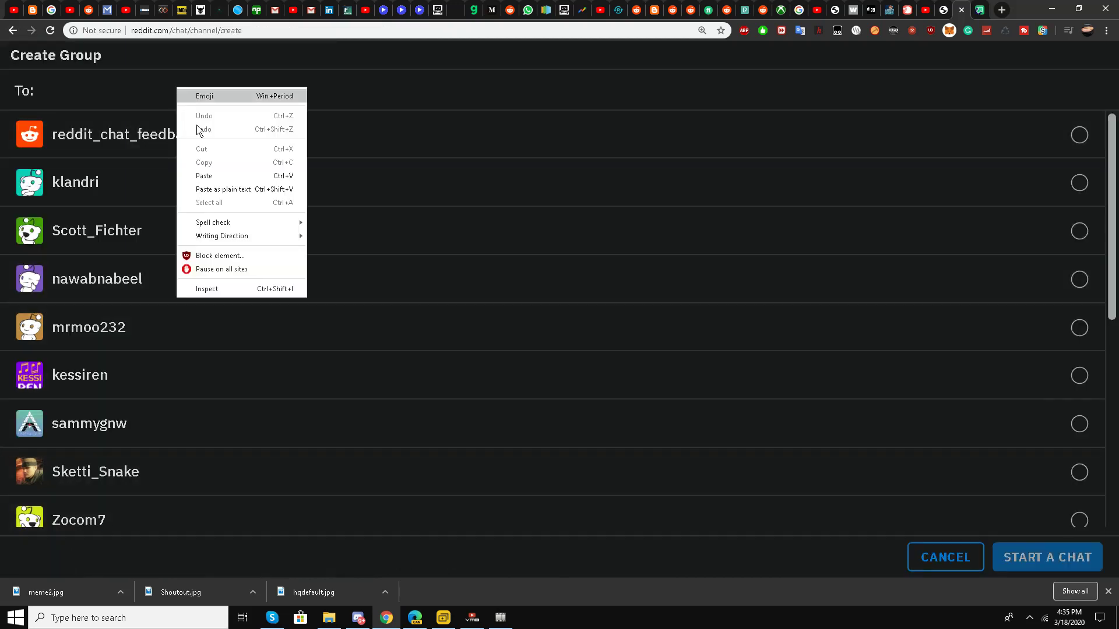
left_click(208, 171)
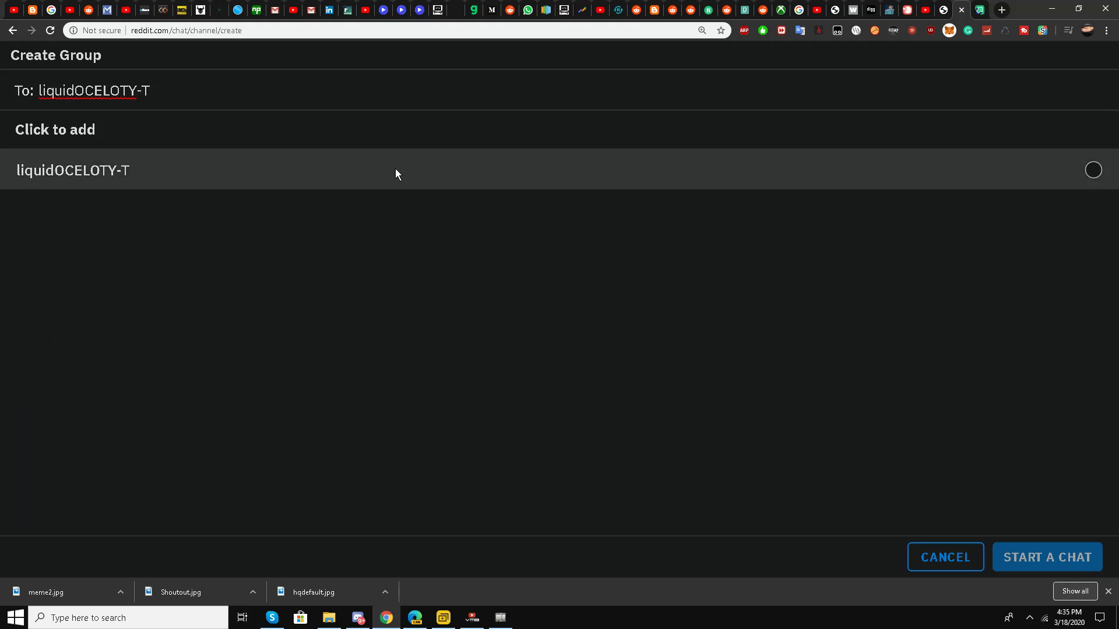
- Shrink the browser window and select the recipient's username in the recipient field
left_click(1078, 8)
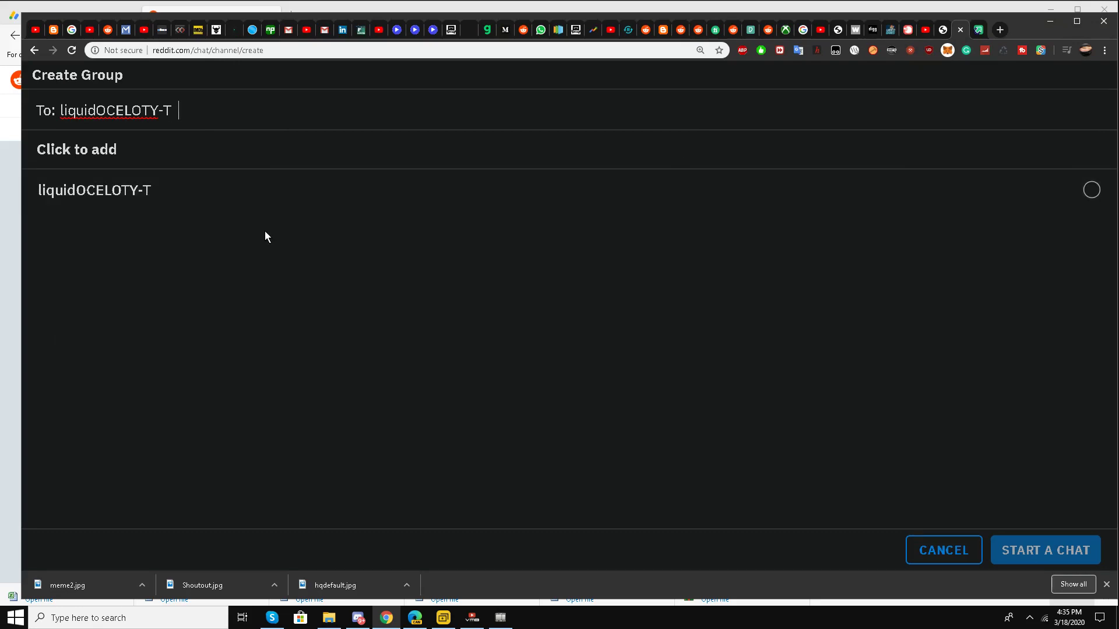
double_click(37, 190)
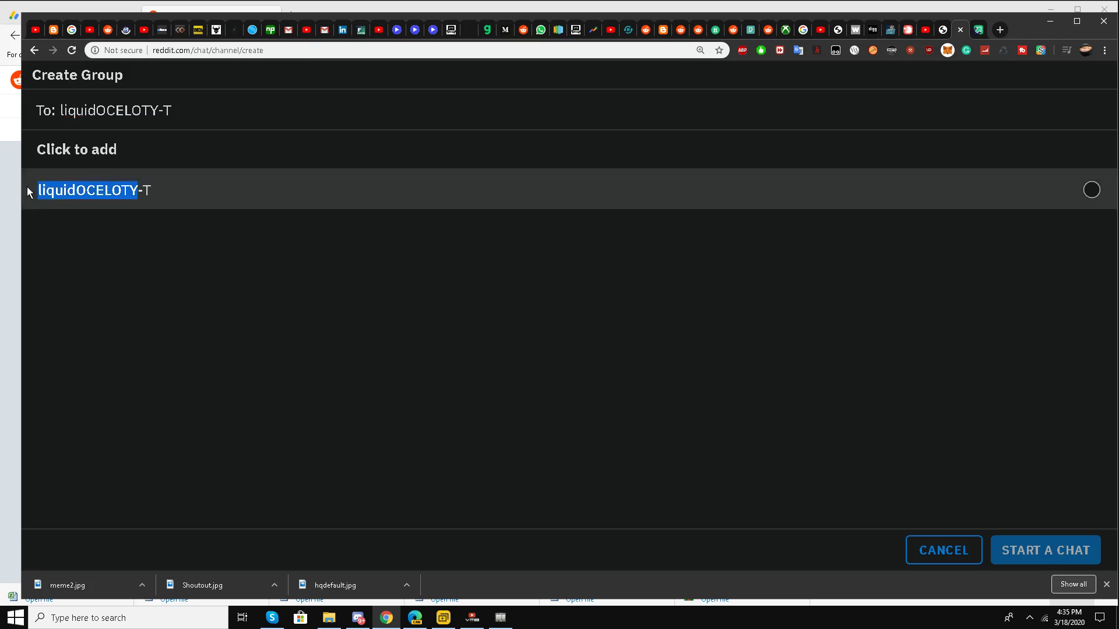
triple_click(28, 187)
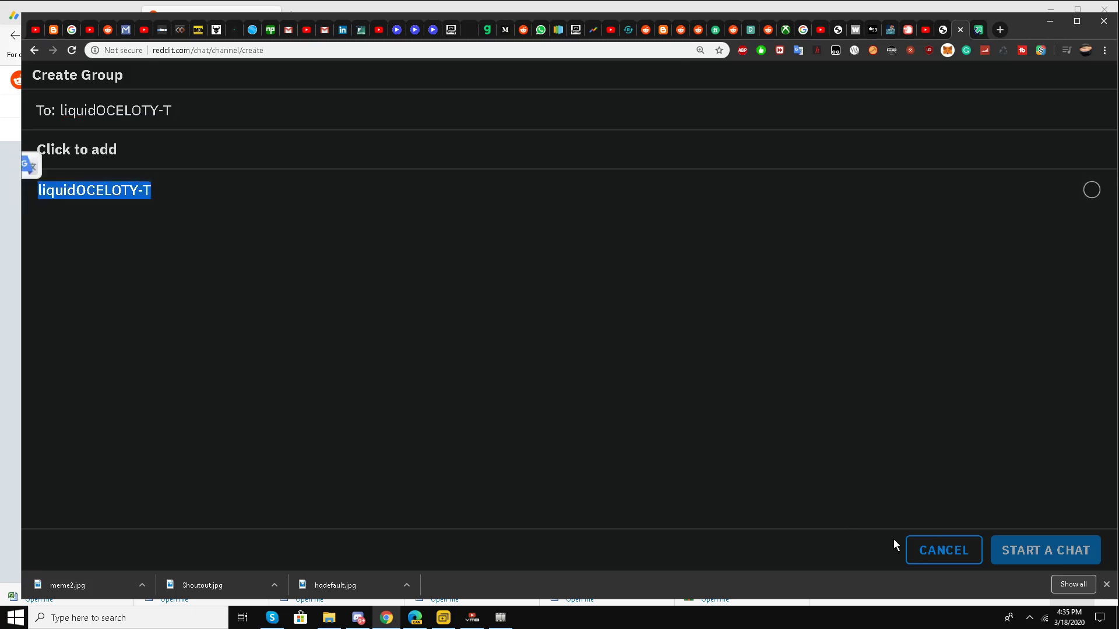
double_click(1092, 190)
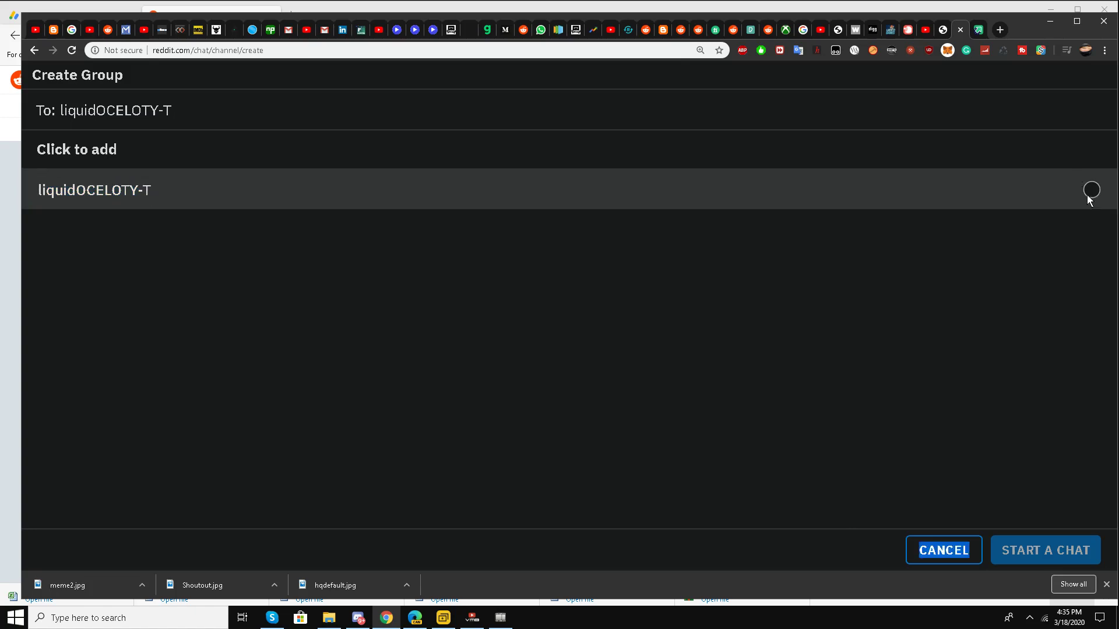
- Restart the new chat, paste the username into To:, and add the matching user
left_click(938, 555)
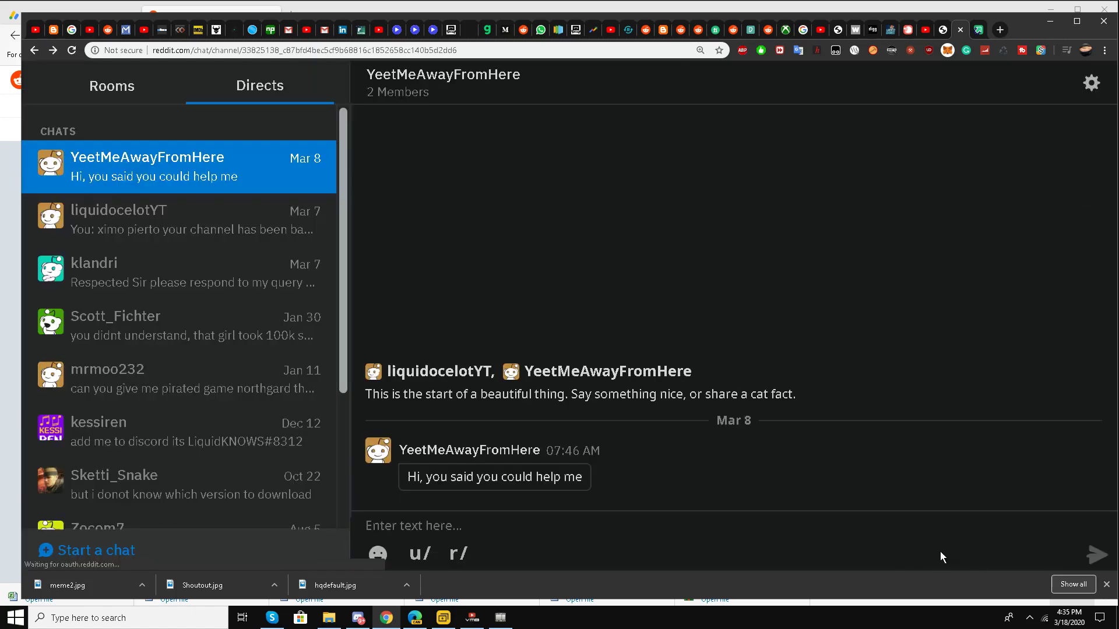
left_click(61, 550)
right_click(190, 118)
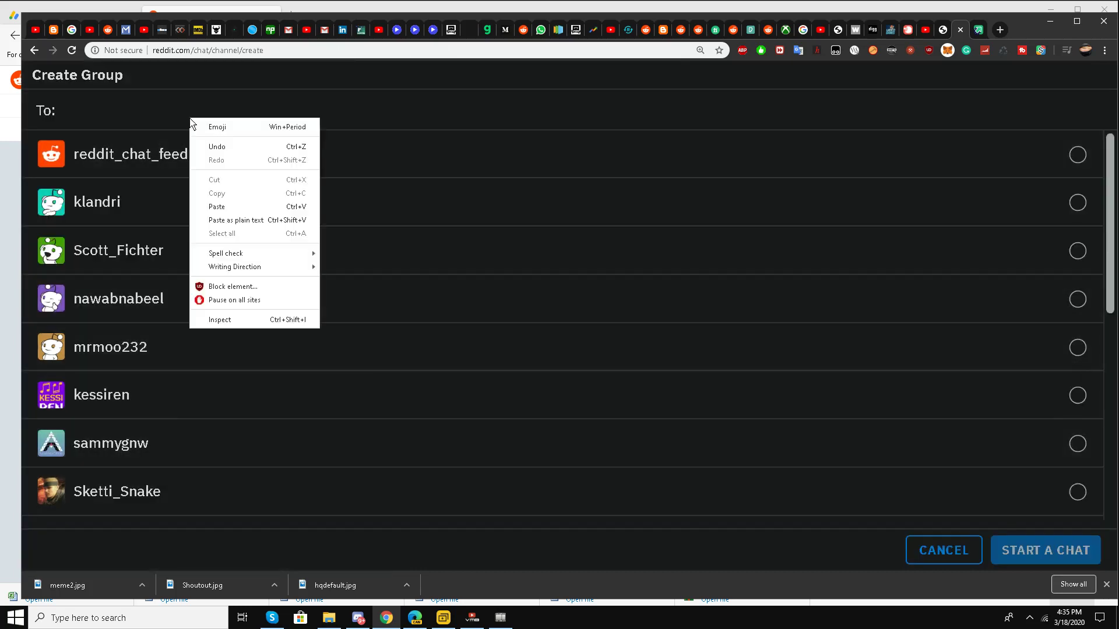
left_click(221, 208)
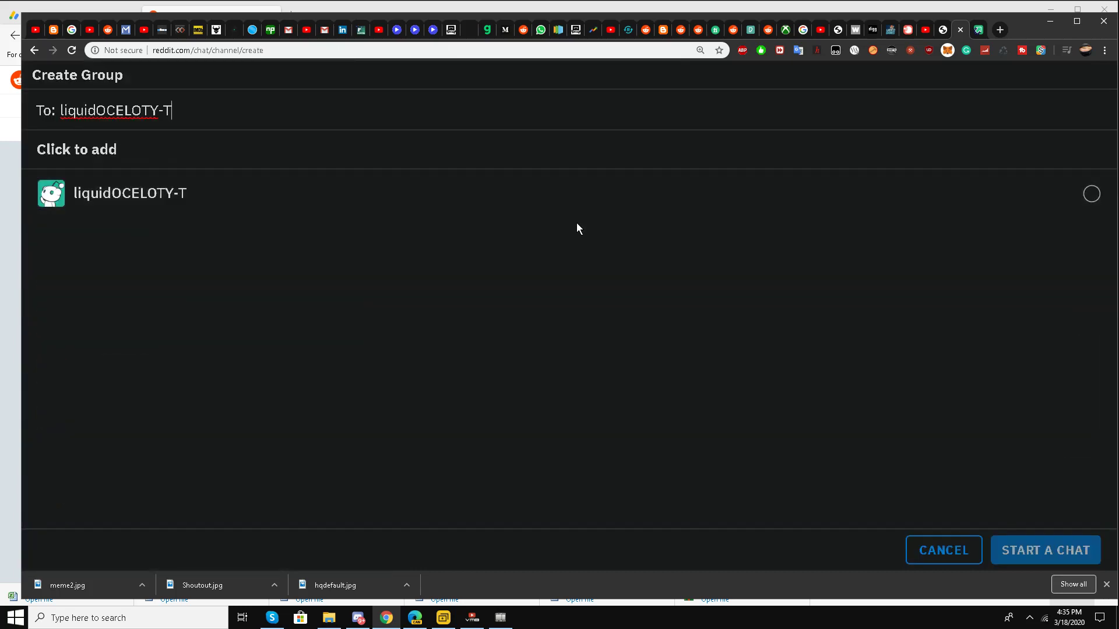
left_click(1091, 195)
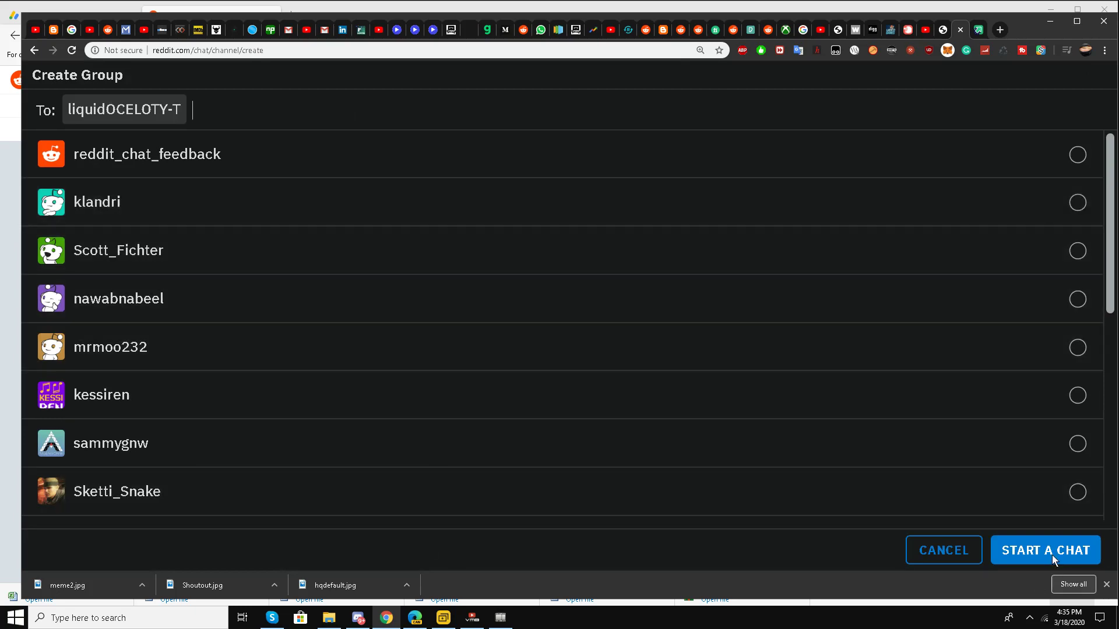
- Start the chat, then upload Shoutout.png to Imgur and copy the uploaded image's link
left_click(1051, 554)
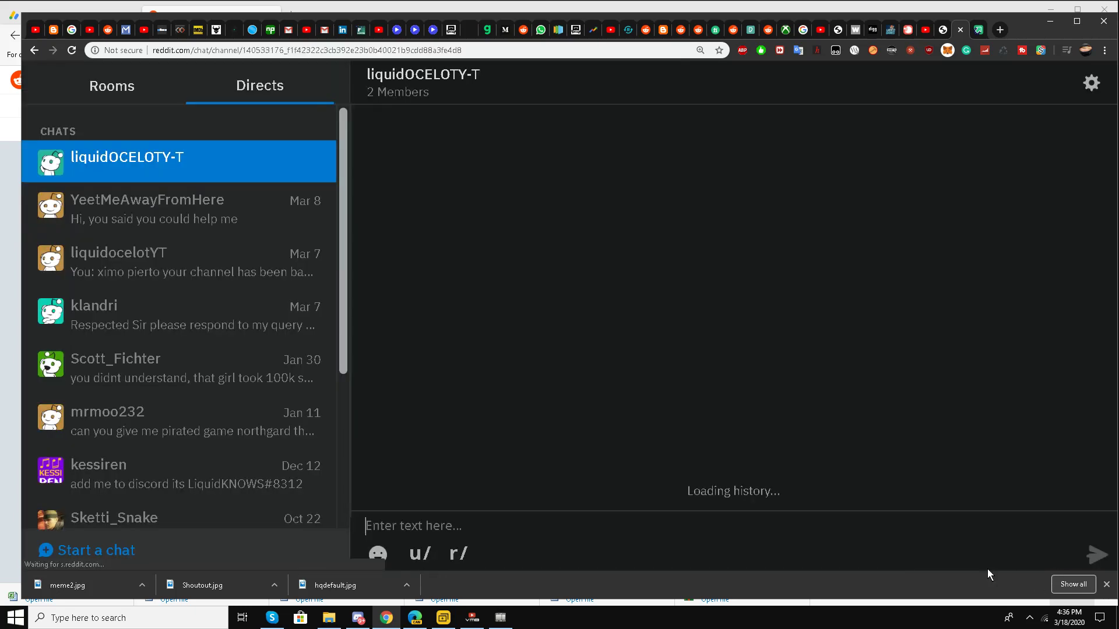
left_click(979, 29)
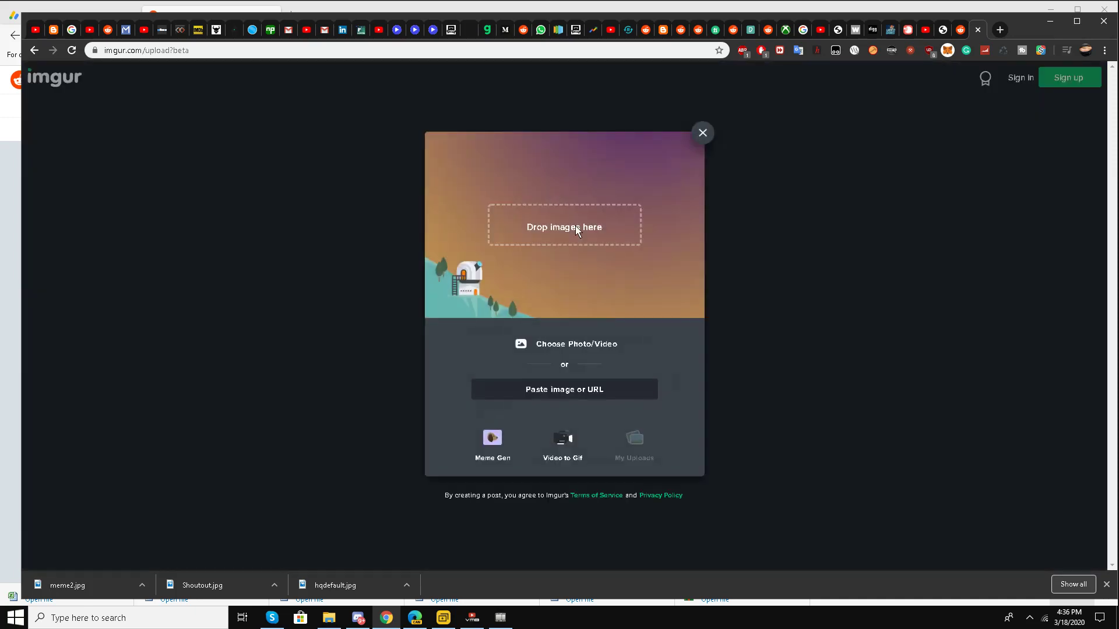
left_click(582, 344)
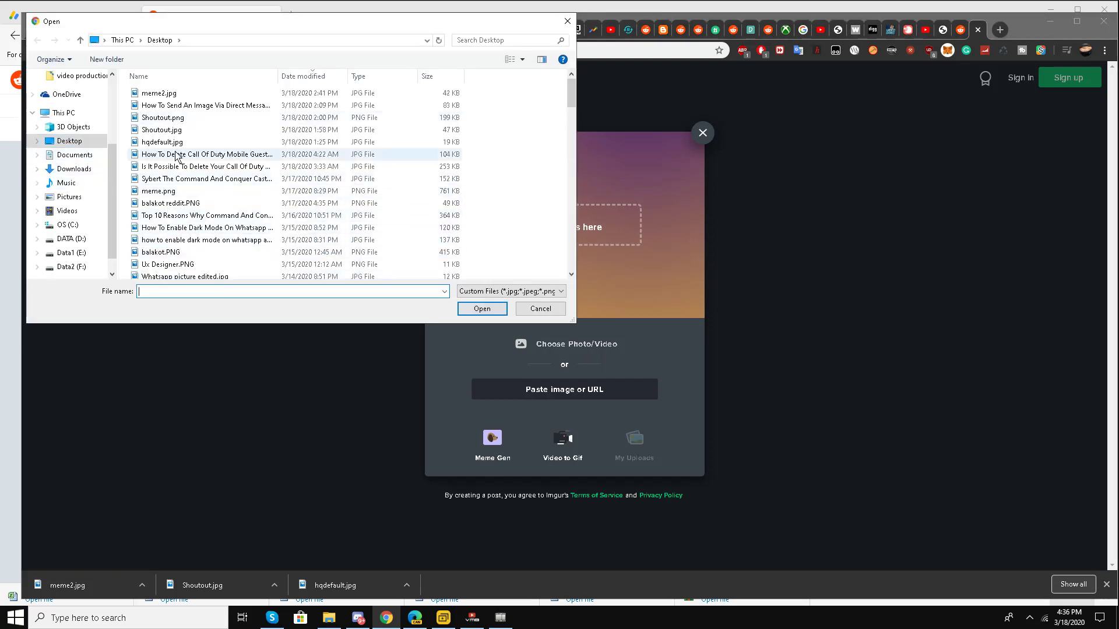
double_click(175, 117)
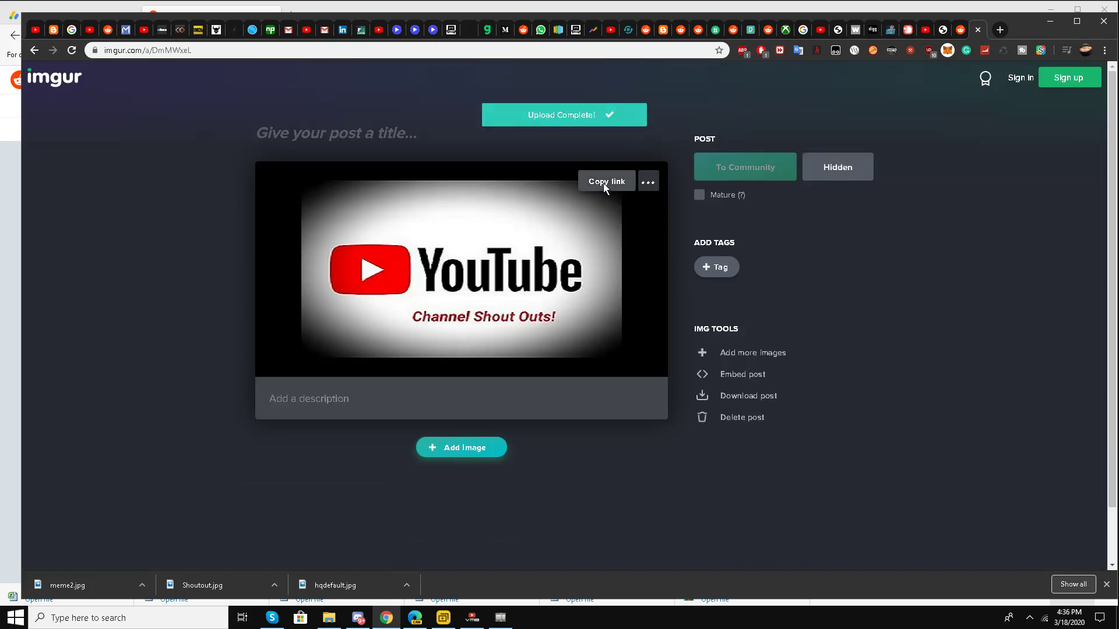
left_click(603, 183)
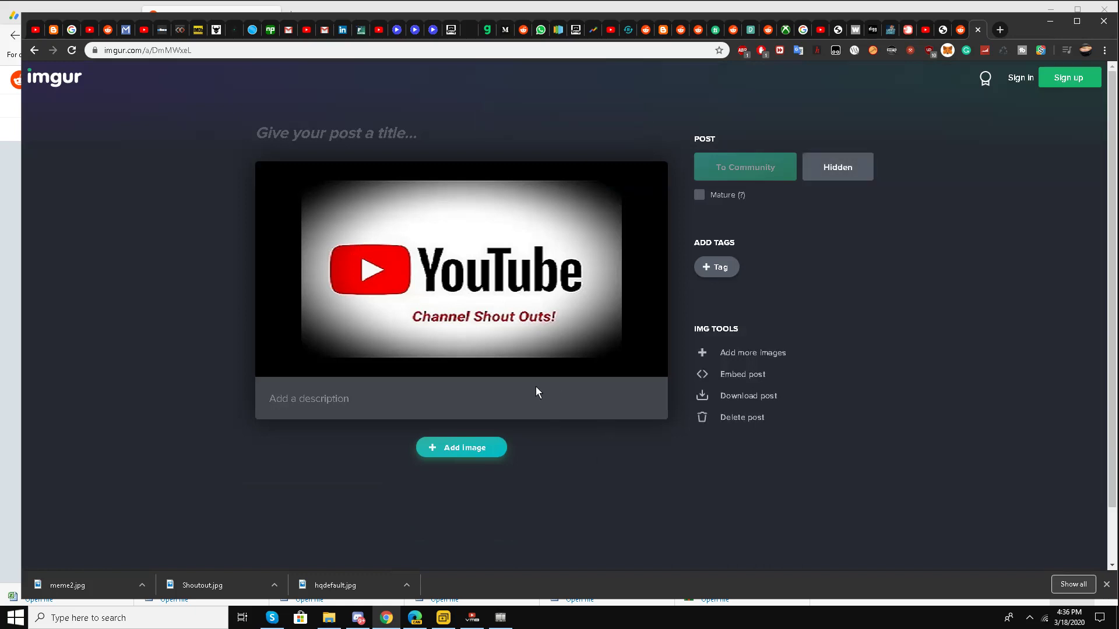
left_click(959, 30)
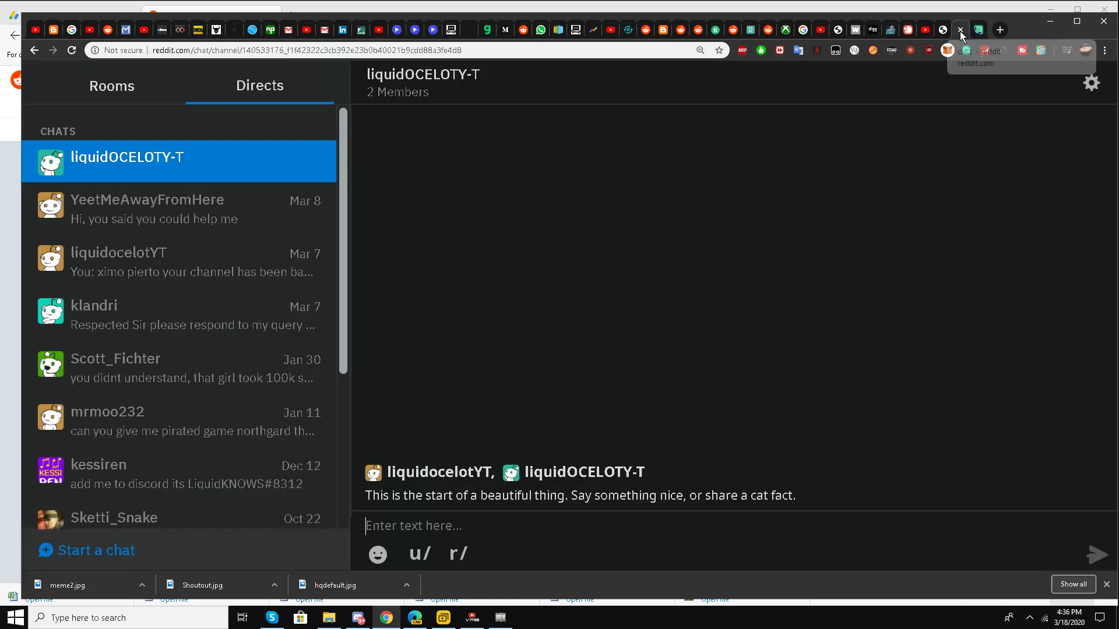
right_click(445, 531)
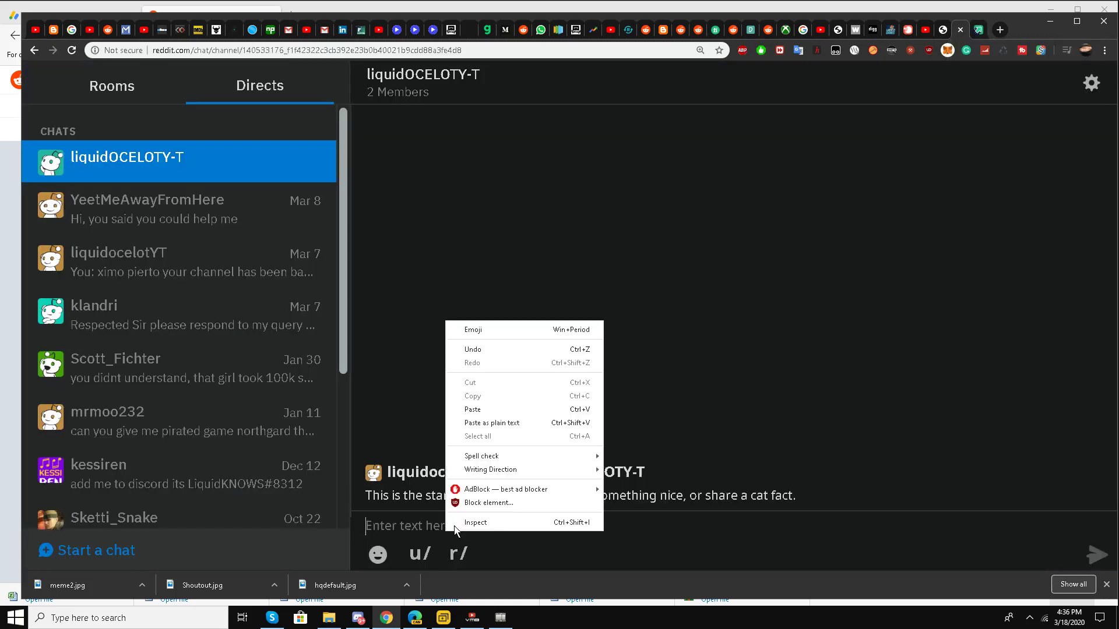
left_click(484, 416)
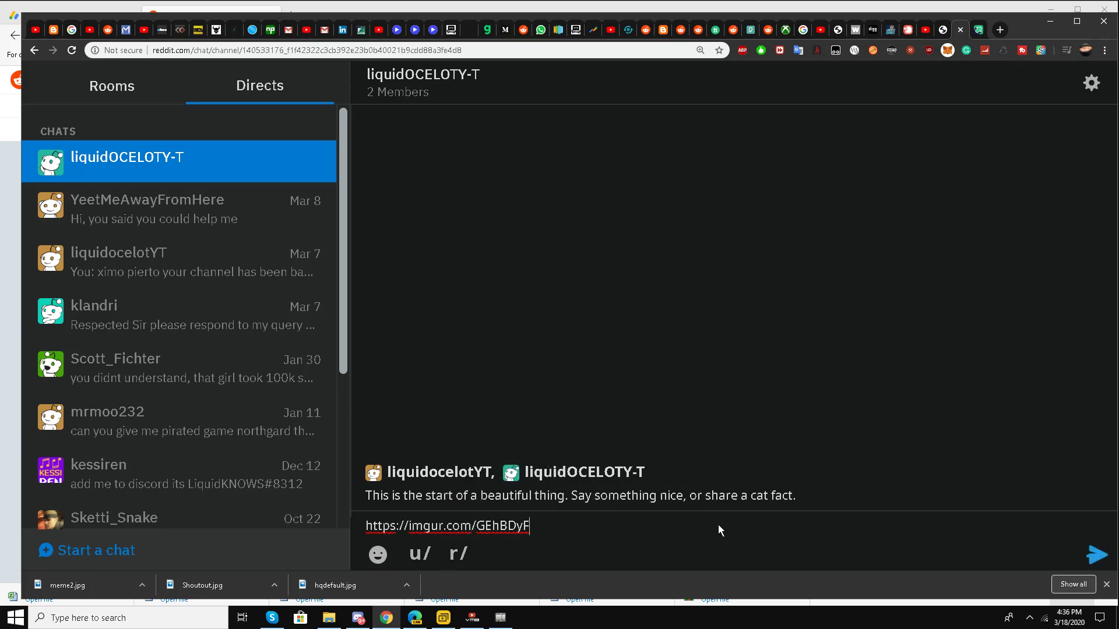
left_click(1097, 558)
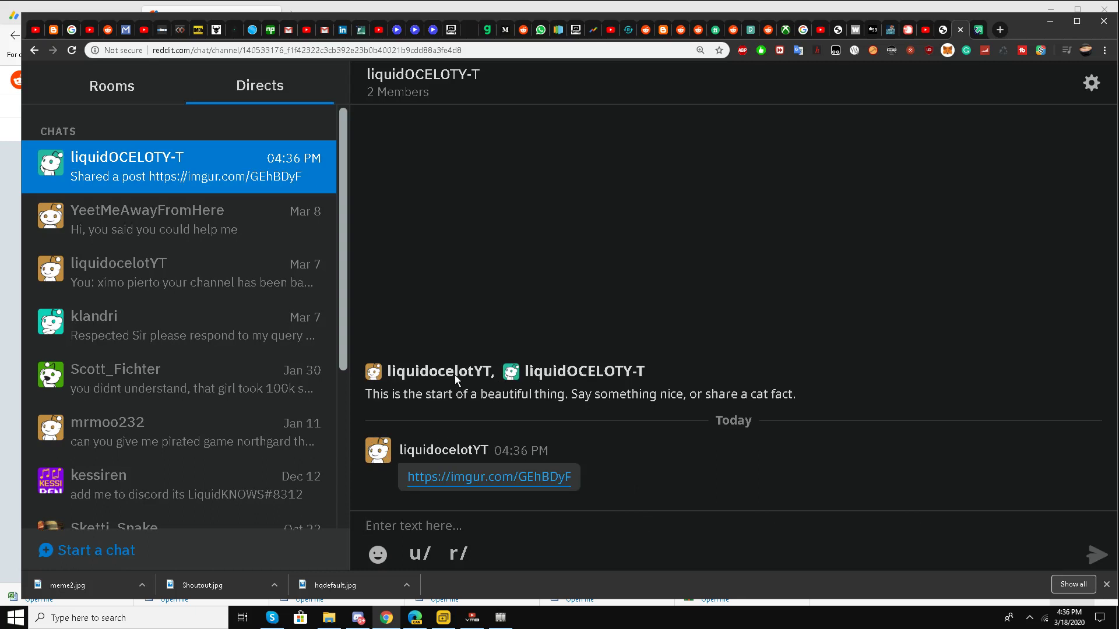
mouse_move(414, 618)
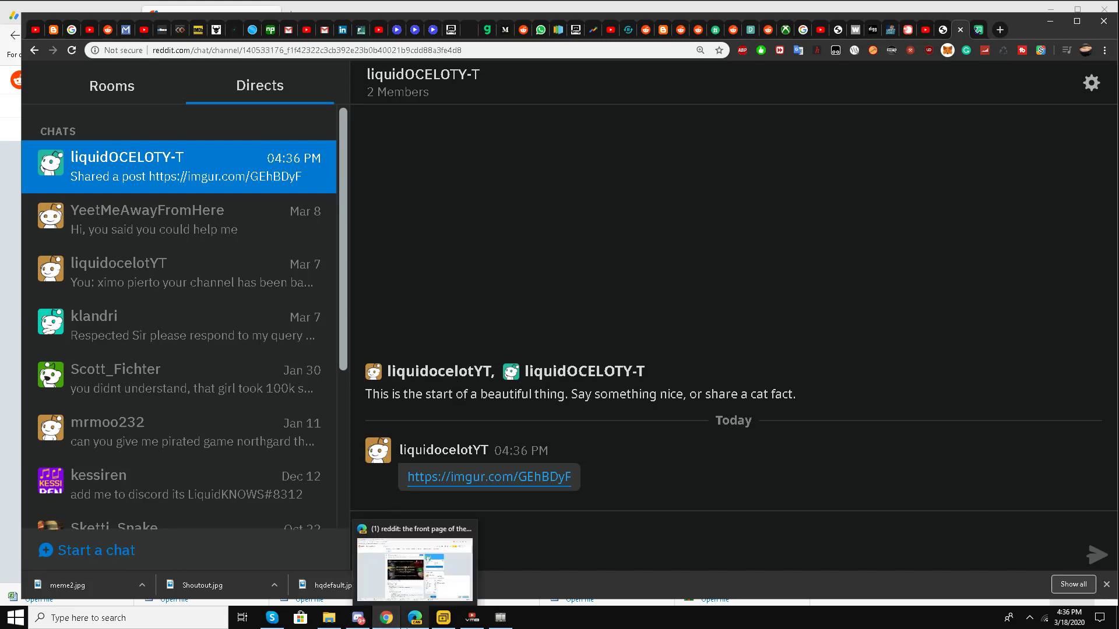
- On the recipient account, accept the chat request in Directs and open the Imgur link in a new tab
left_click(406, 623)
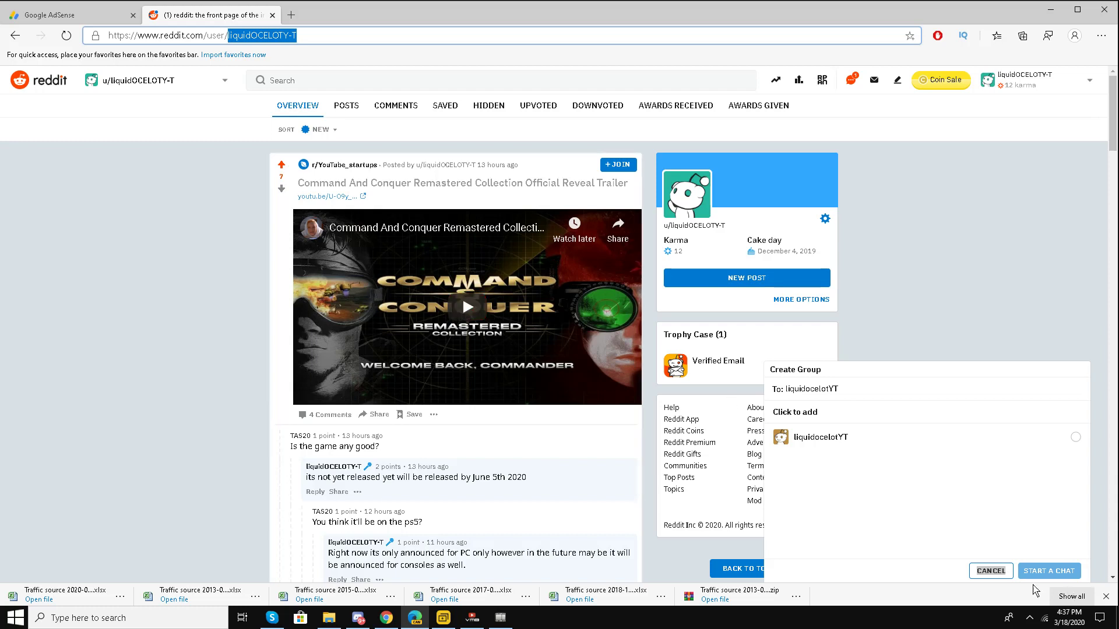
left_click(989, 571)
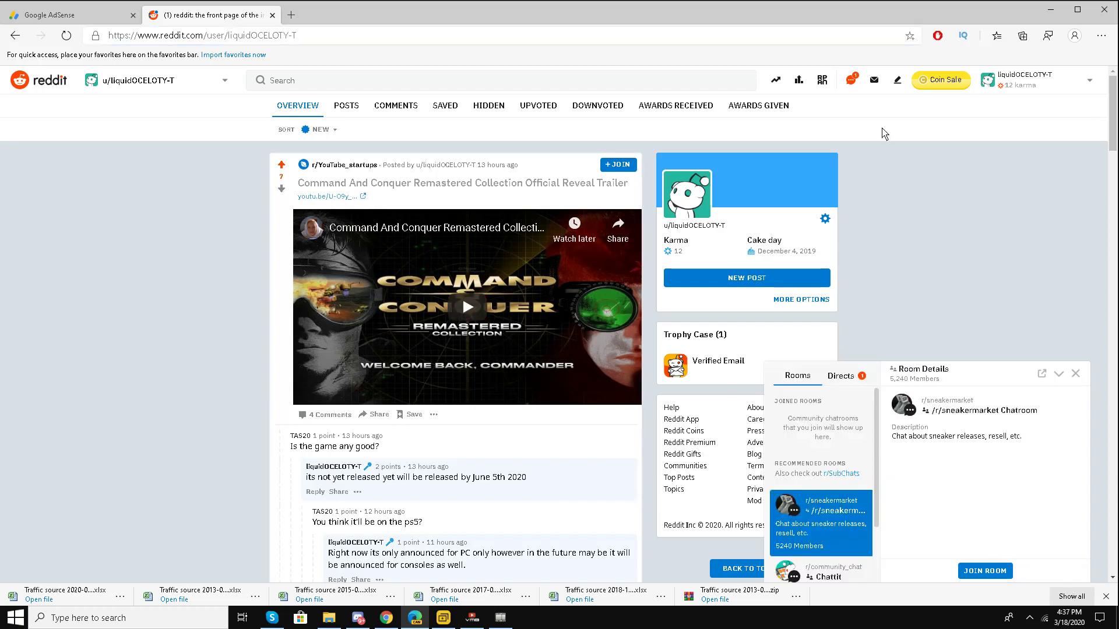
left_click(850, 81)
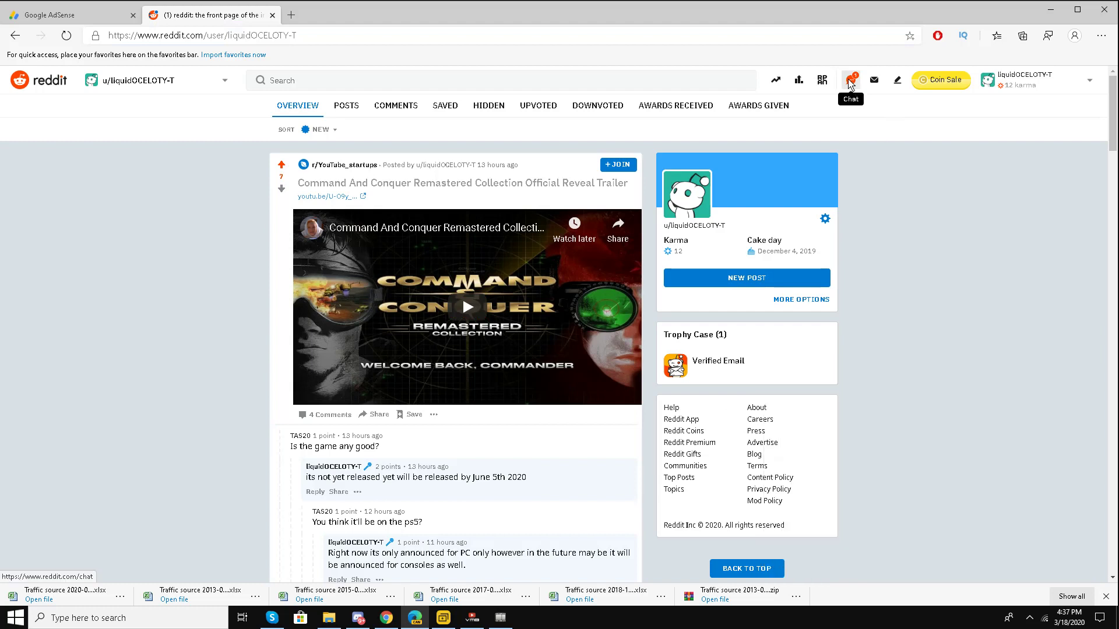
left_click(849, 85)
left_click(841, 376)
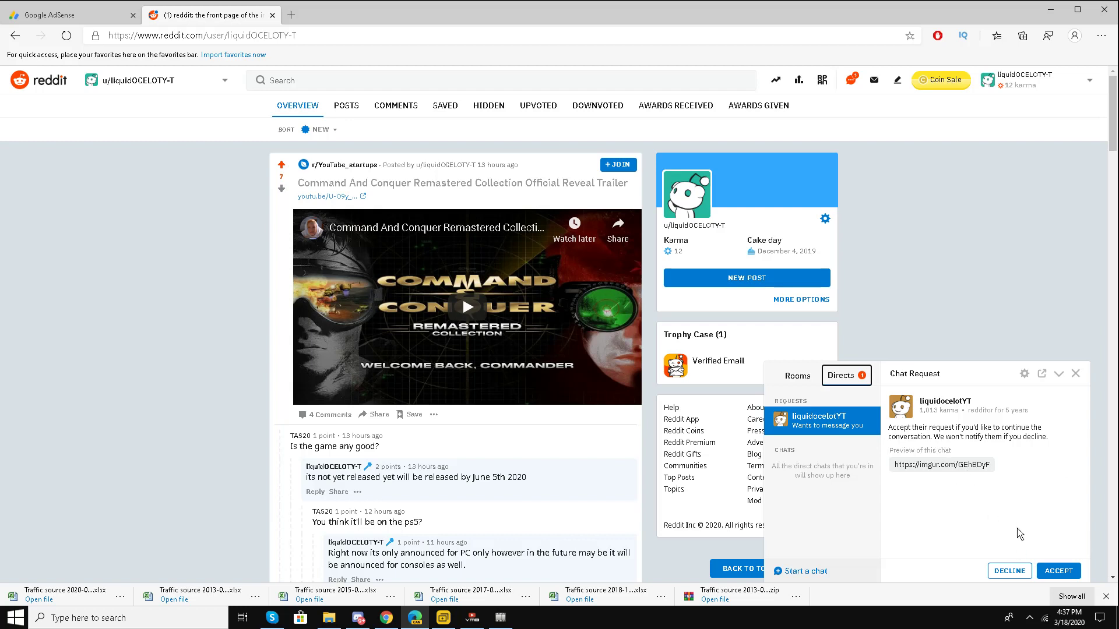
left_click(1057, 569)
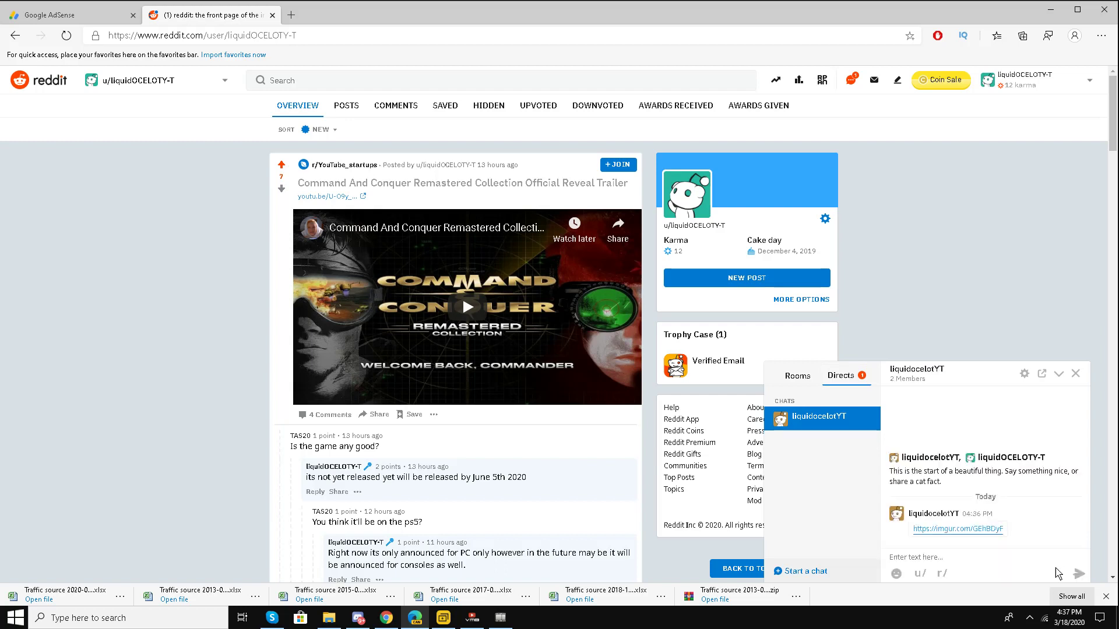
right_click(966, 529)
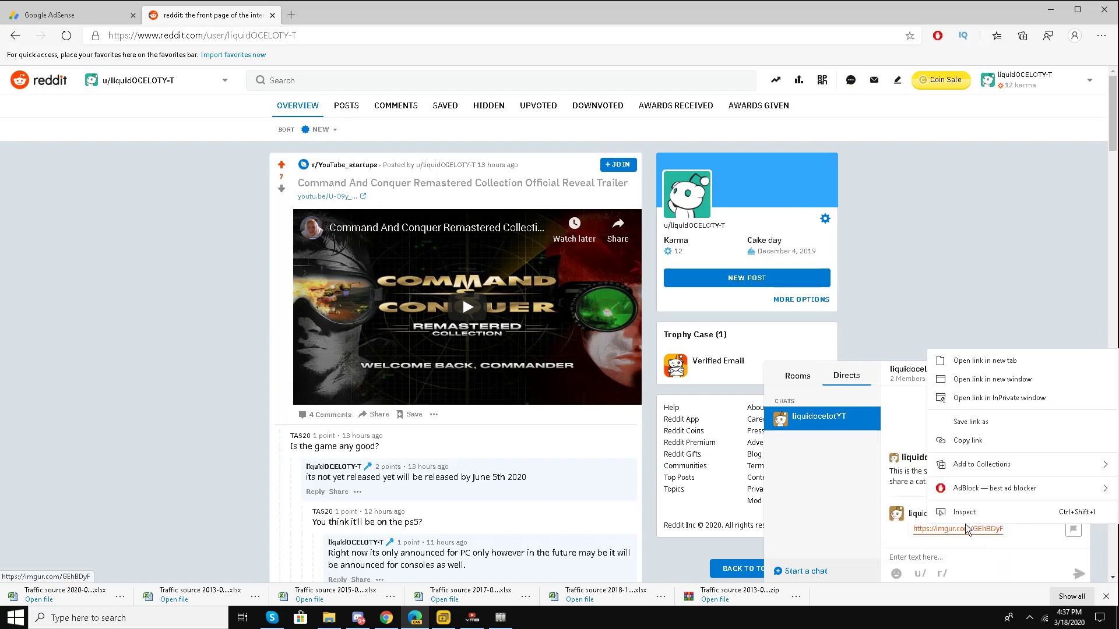
left_click(984, 361)
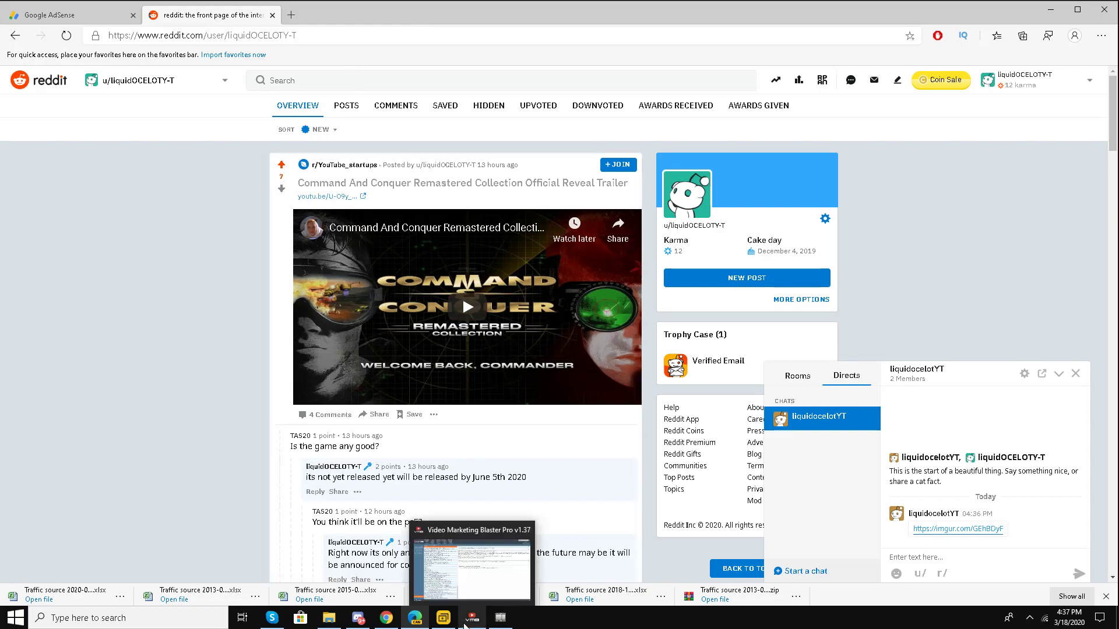
- Switch to Video Marketing Blaster Pro and scroll through the Reddit image-DM video's details
left_click(472, 618)
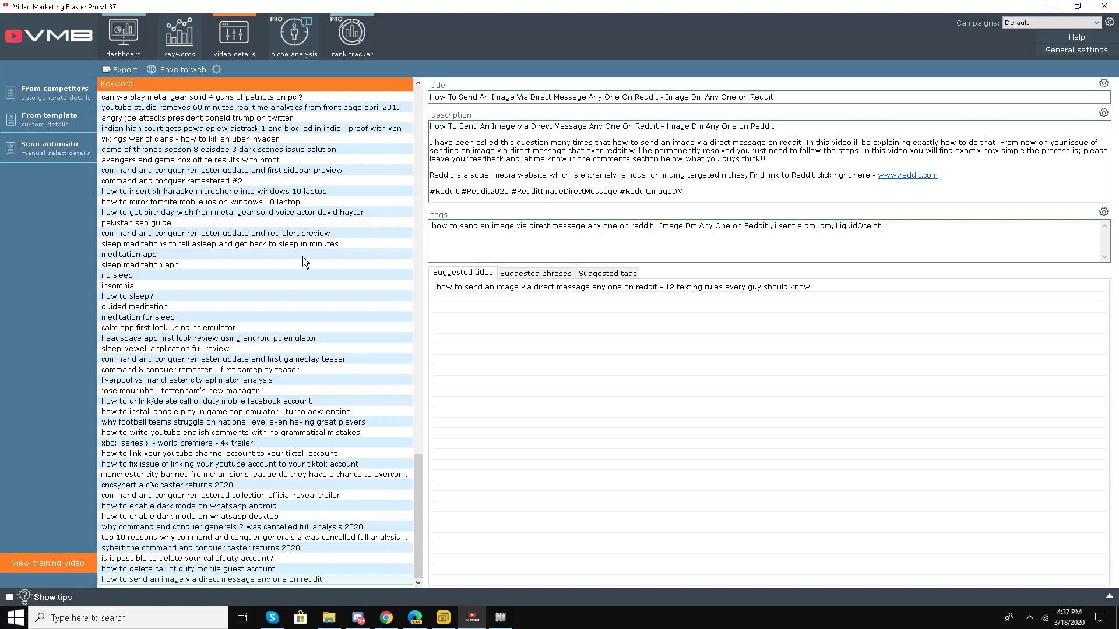
scroll(286, 282, "up", 12)
scroll(279, 292, "down", 12)
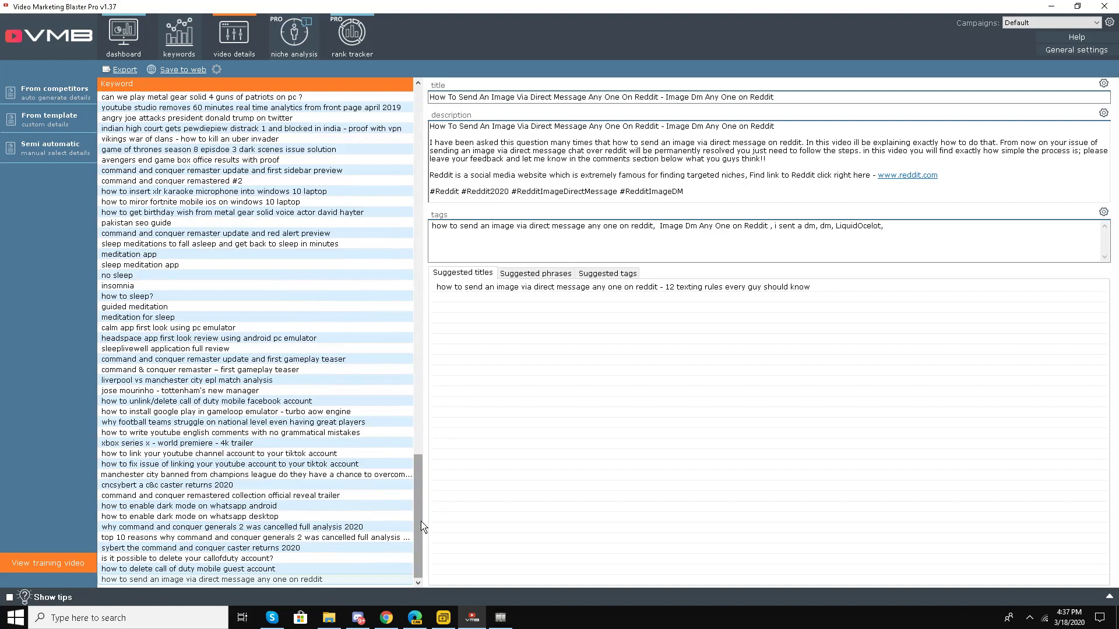
scroll(415, 524, "up", 3)
scroll(413, 562, "down", 3)
scroll(413, 563, "up", 9)
scroll(413, 562, "down", 9)
scroll(410, 556, "up", 7)
scroll(408, 549, "down", 7)
mouse_move(416, 551)
left_mouse_down()
mouse_move(416, 526)
mouse_move(418, 551)
left_mouse_up()
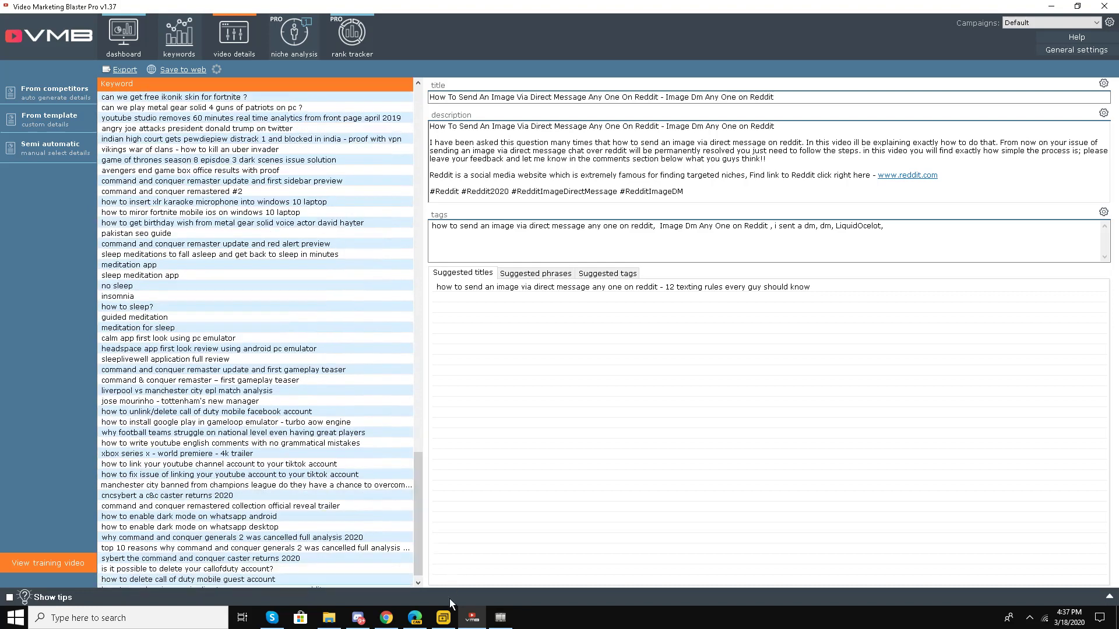